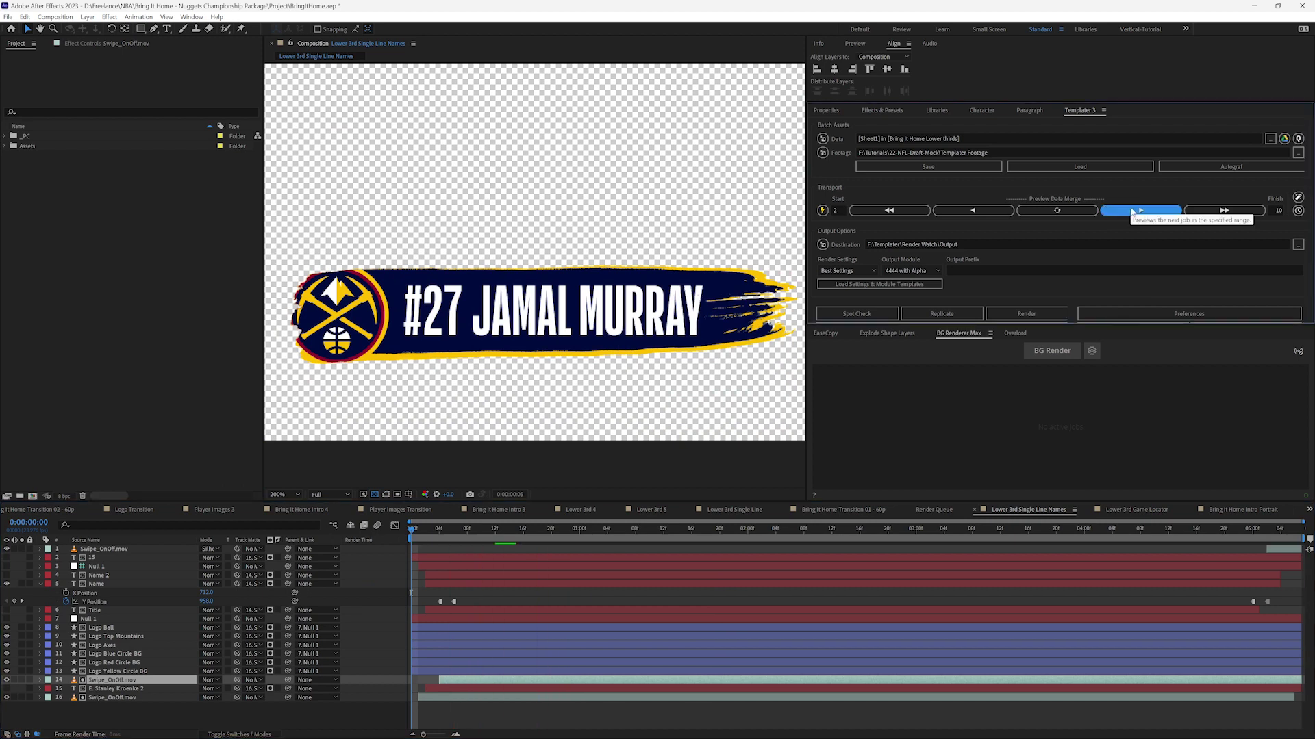
Cycle the Templater preview through the next two players' lower thirds
left_click(1132, 211)
left_click(1132, 212)
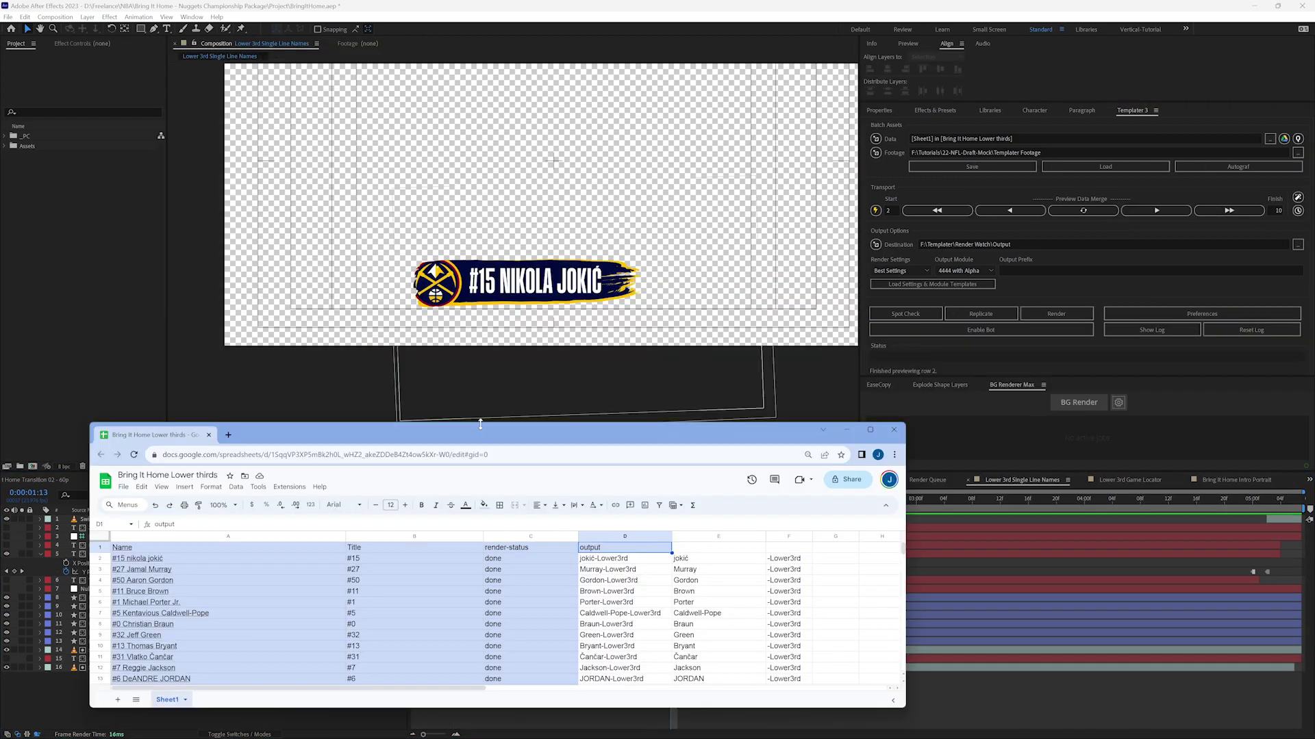
Enlarge the Sheets window, scroll through the player data, then move it aside to reveal the Nikola Jokić lower third
left_click_drag(482, 426, 482, 61)
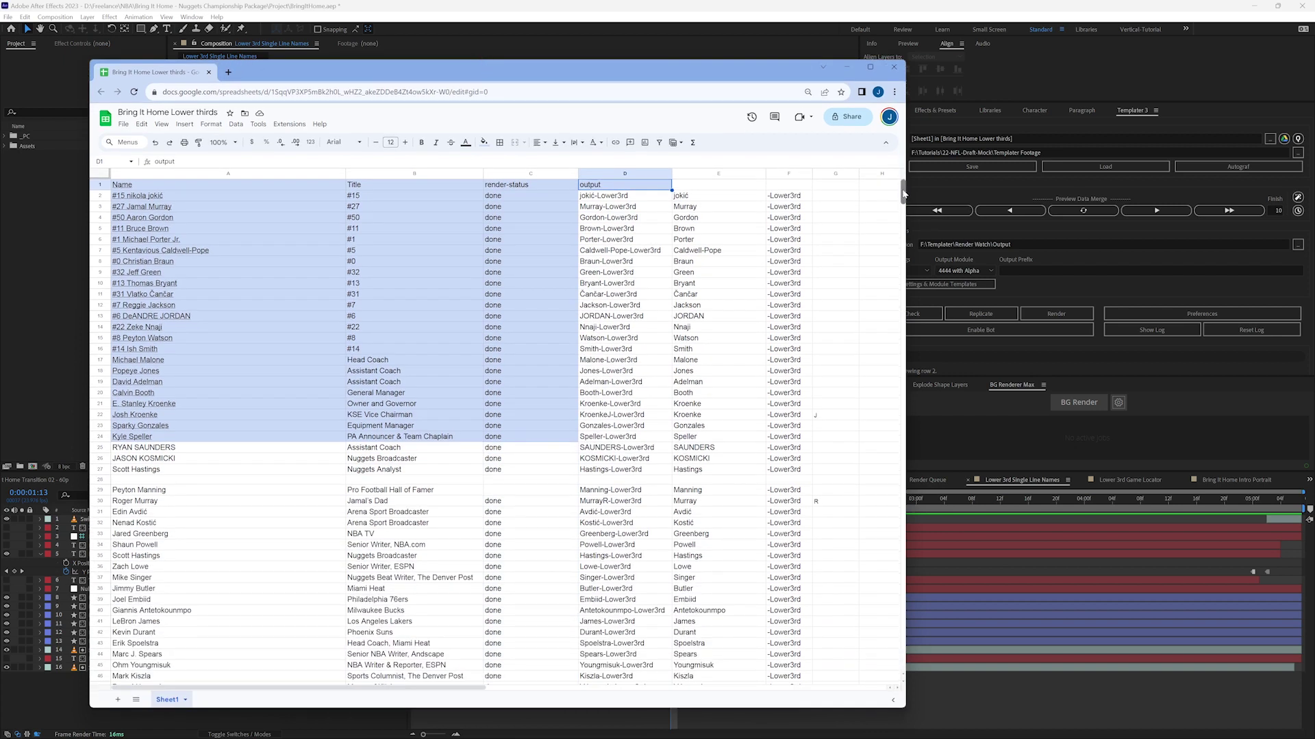
left_click_drag(903, 192, 901, 236)
scroll(354, 504, "down", 5)
scroll(354, 503, "up", 2)
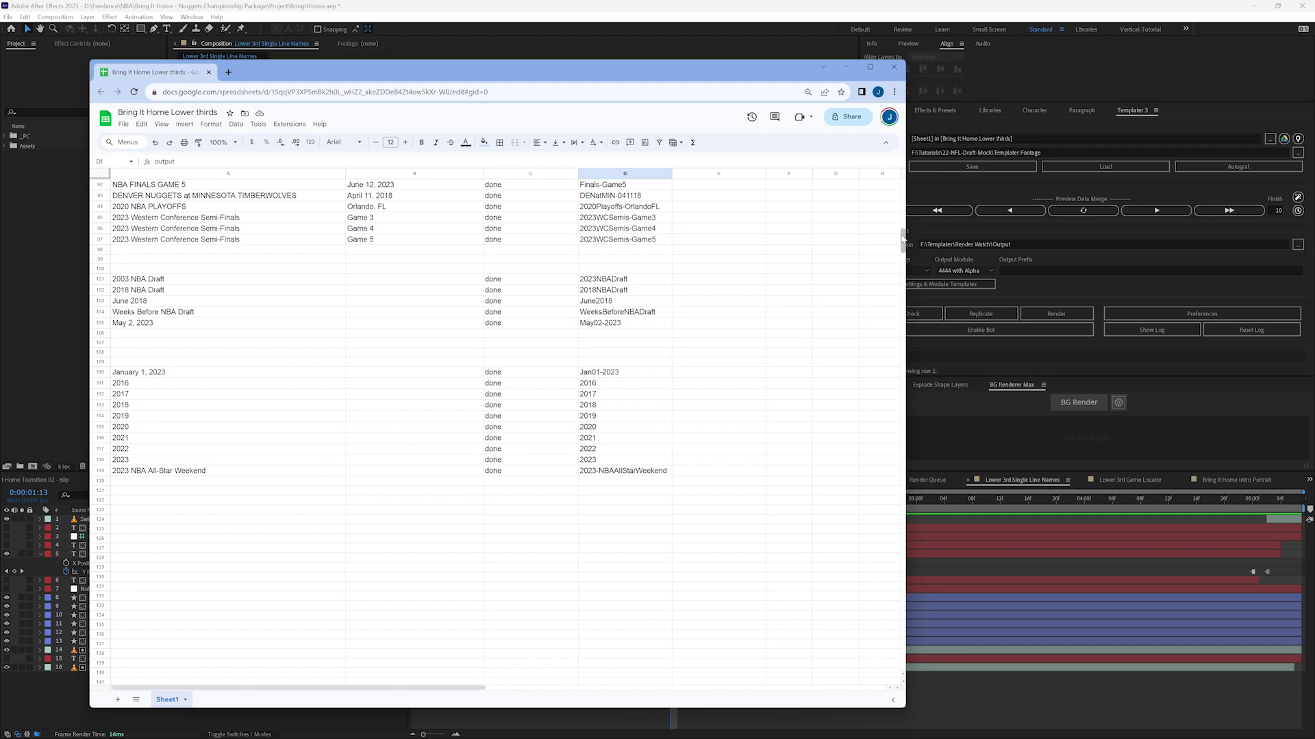
left_click_drag(903, 239, 903, 184)
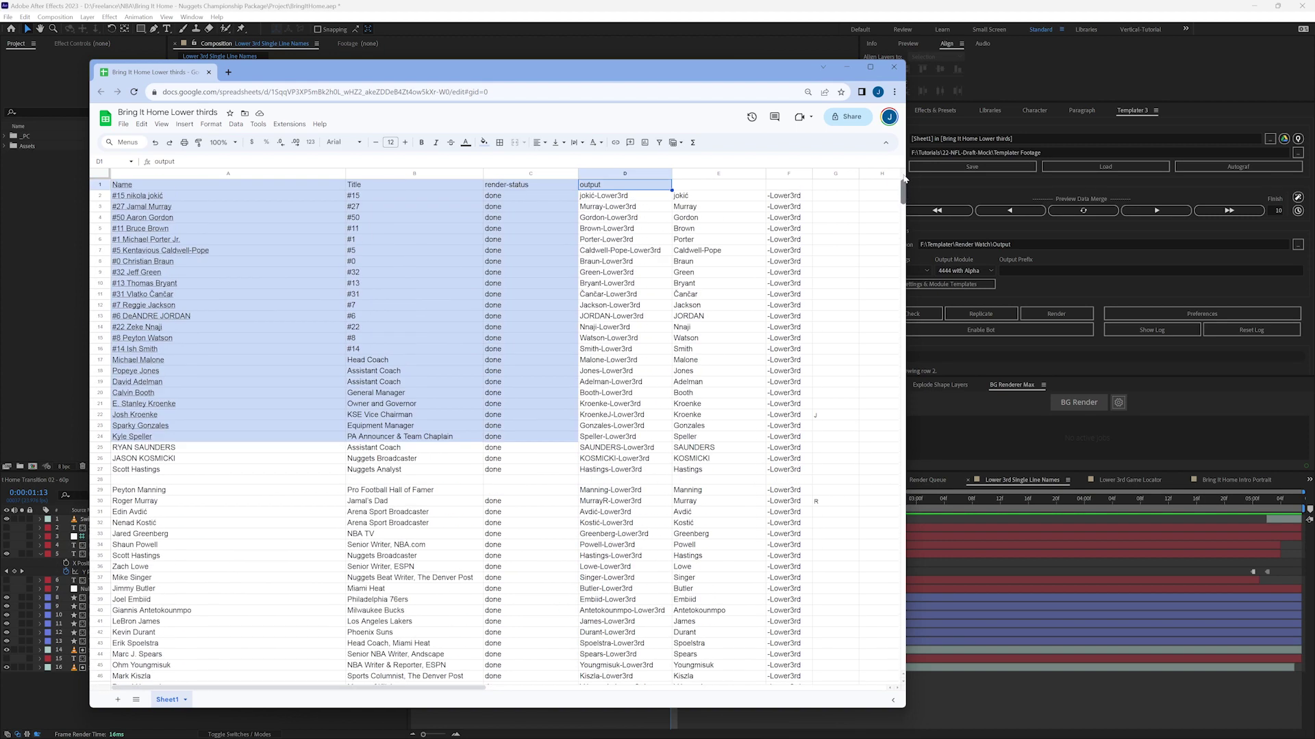
left_click_drag(402, 61, 349, 326)
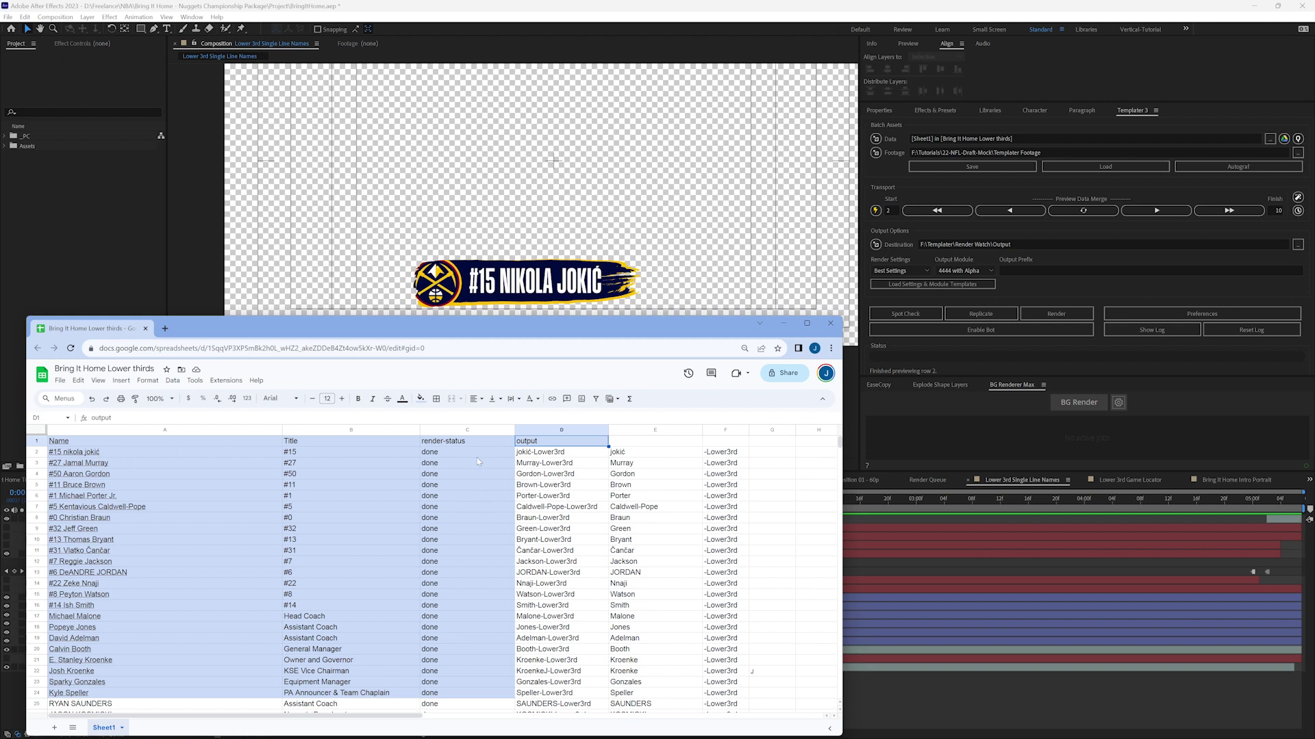
left_click(84, 453)
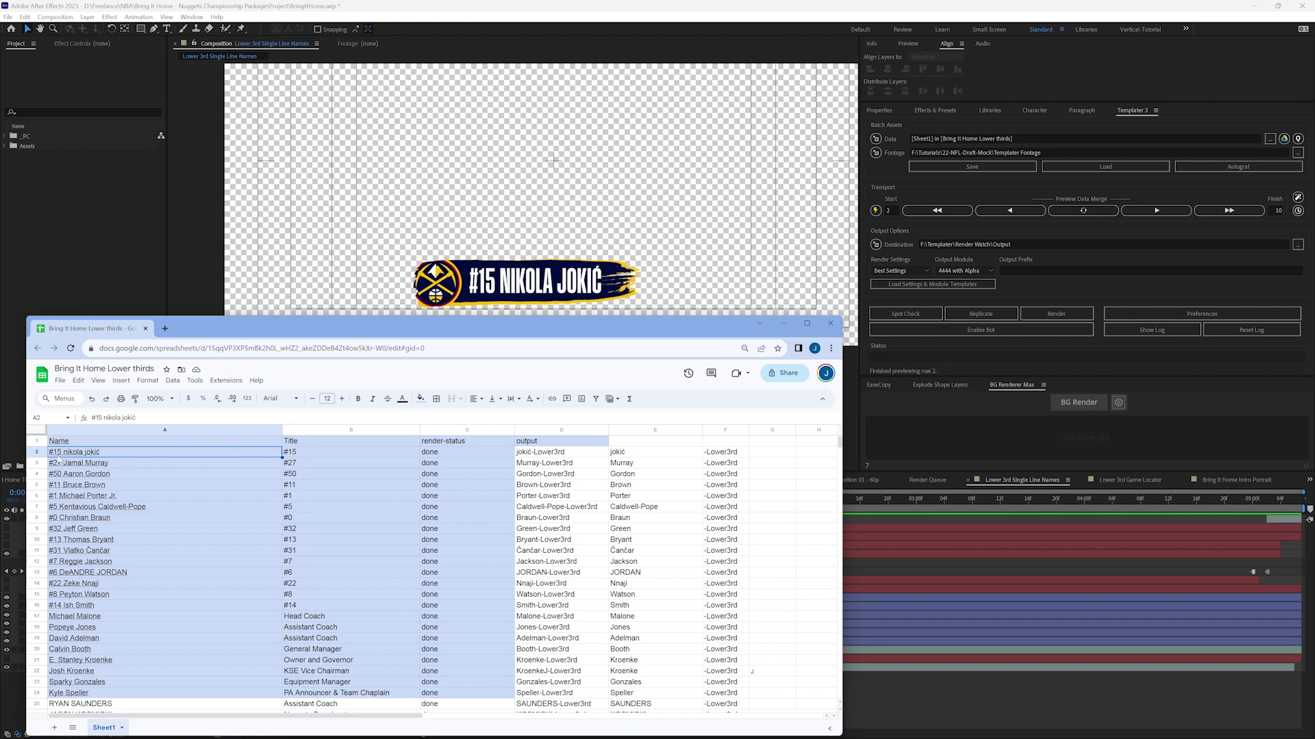
left_click(296, 618)
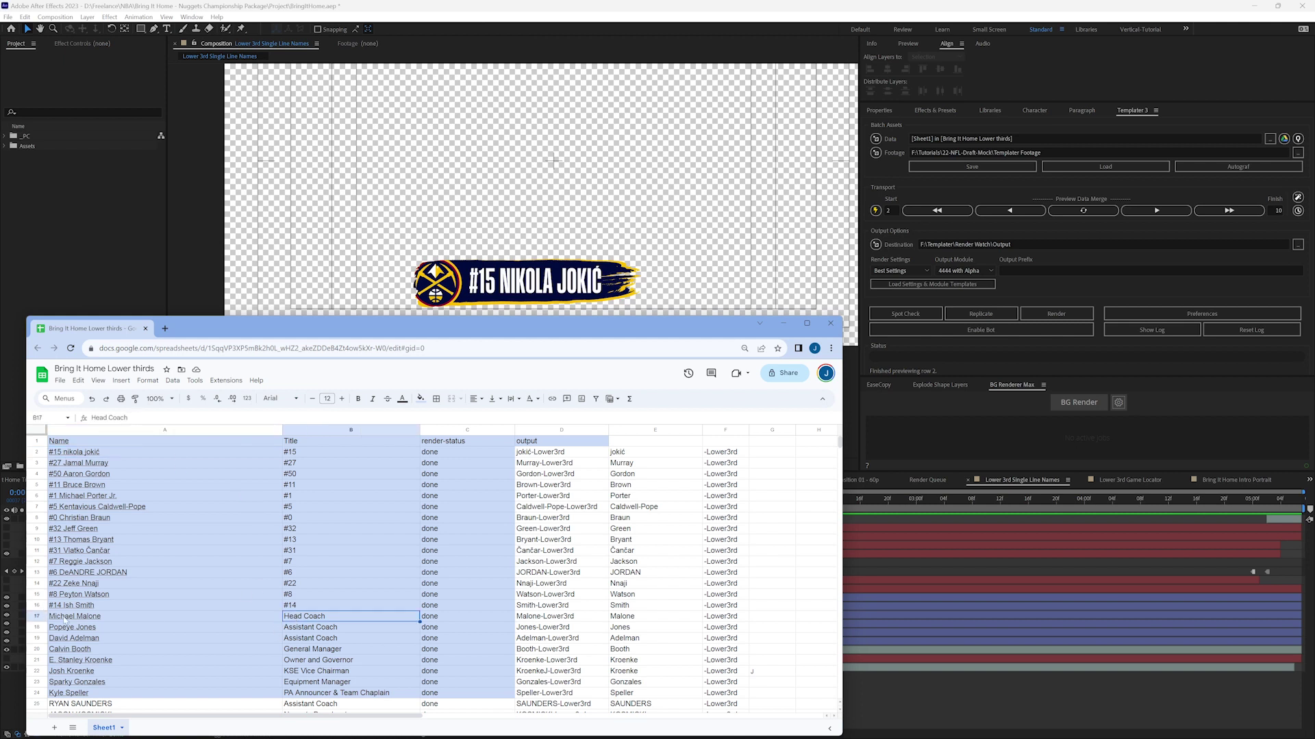
left_click(114, 619)
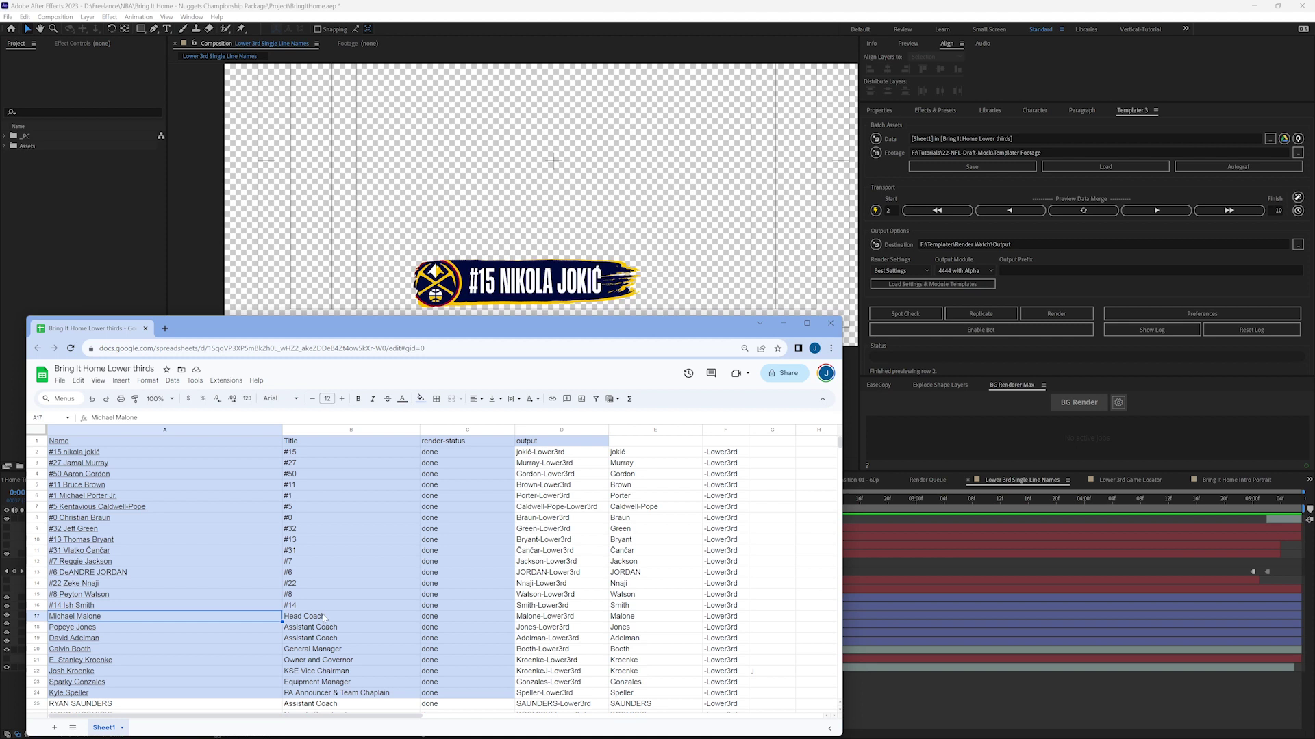
left_click(165, 453)
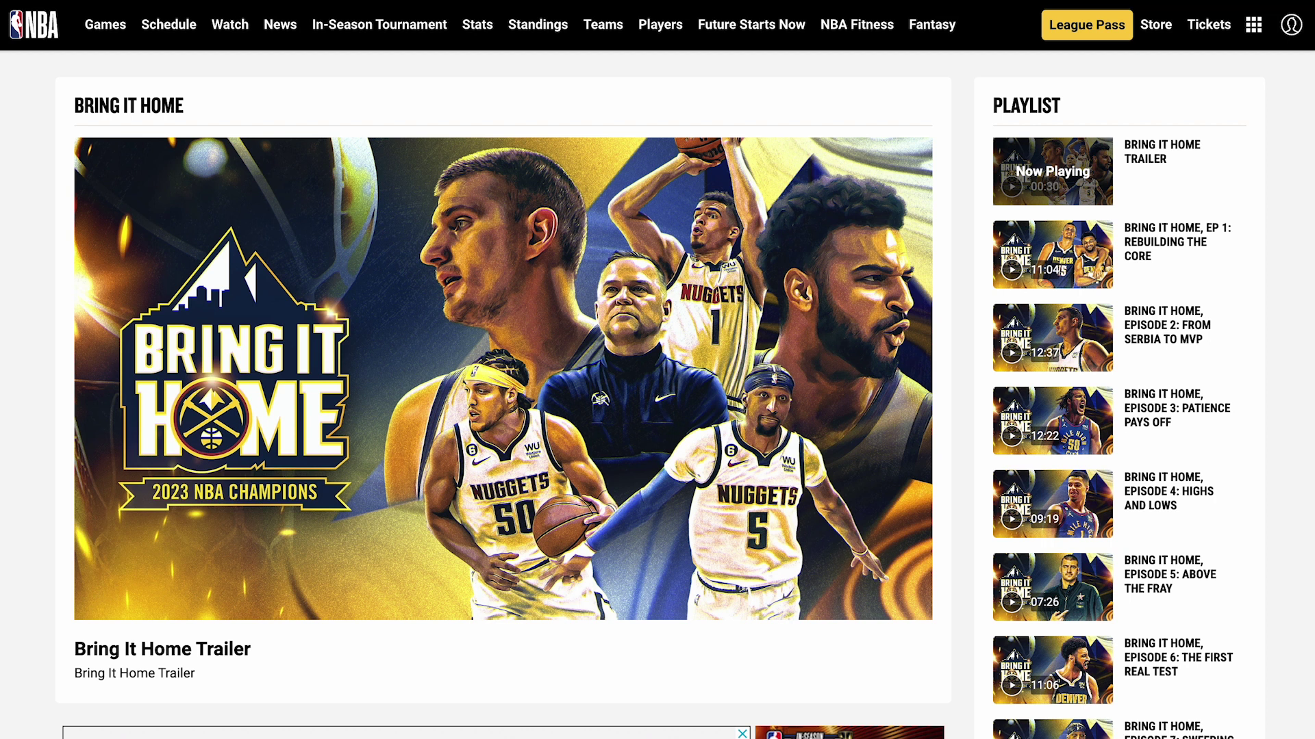
Return from the NBA.com Bring It Home trailer page to the spreadsheet's new Sheet2
mouse_move(82, 609)
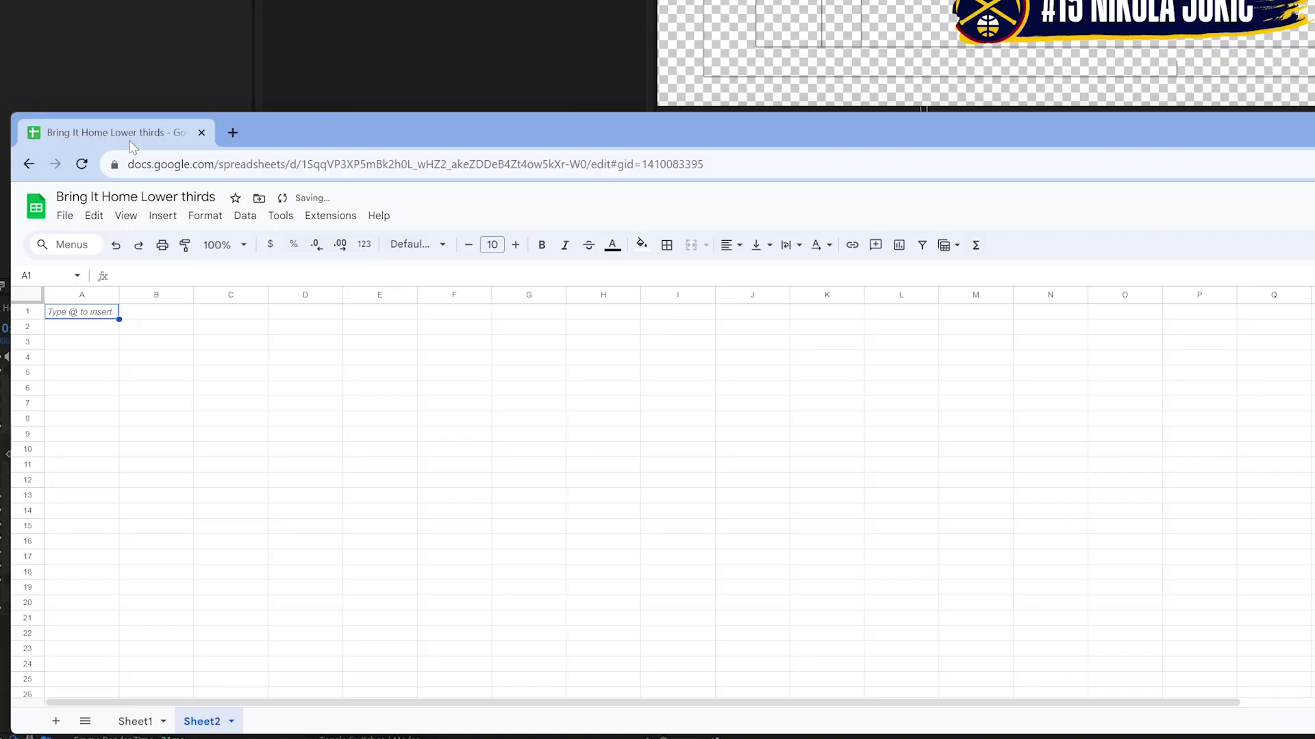
Copy the Name column (A1:A16) from Sheet1 into Sheet2 at A1 and widen column A
left_click(135, 721)
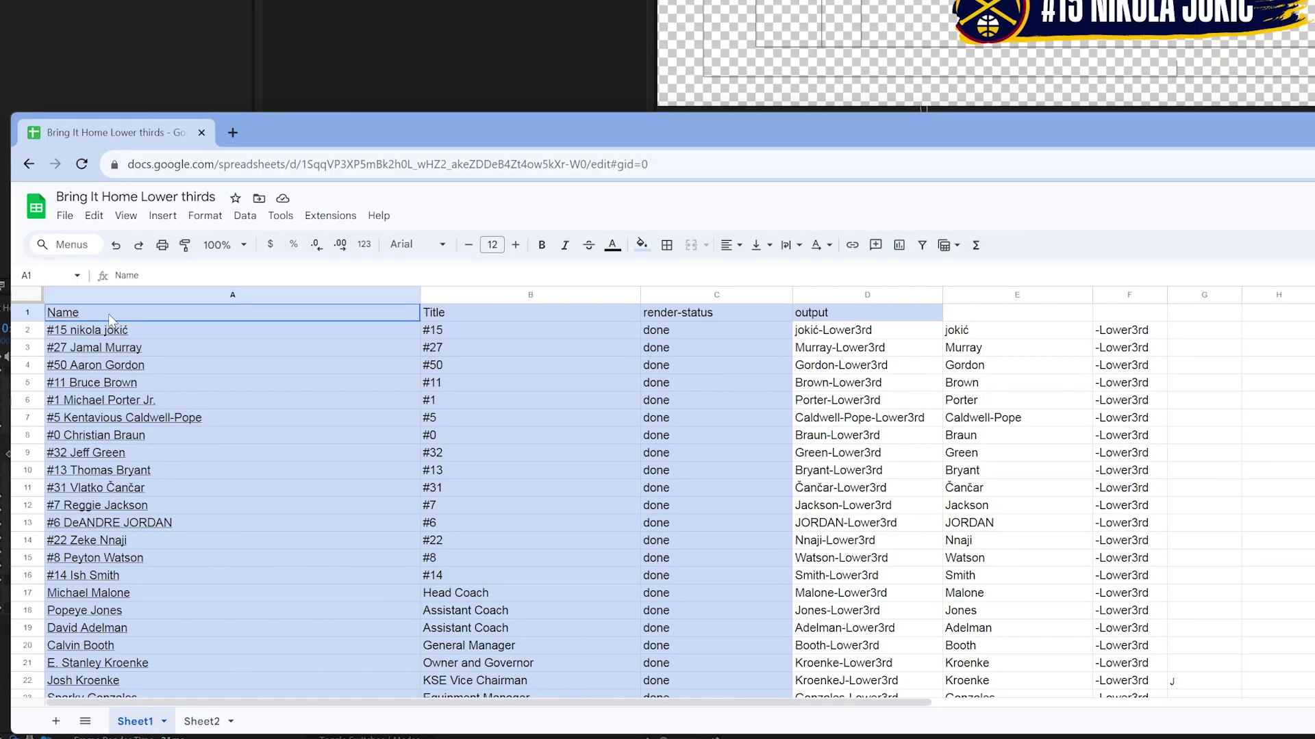
left_click_drag(108, 313, 124, 573)
key("ctrl+c")
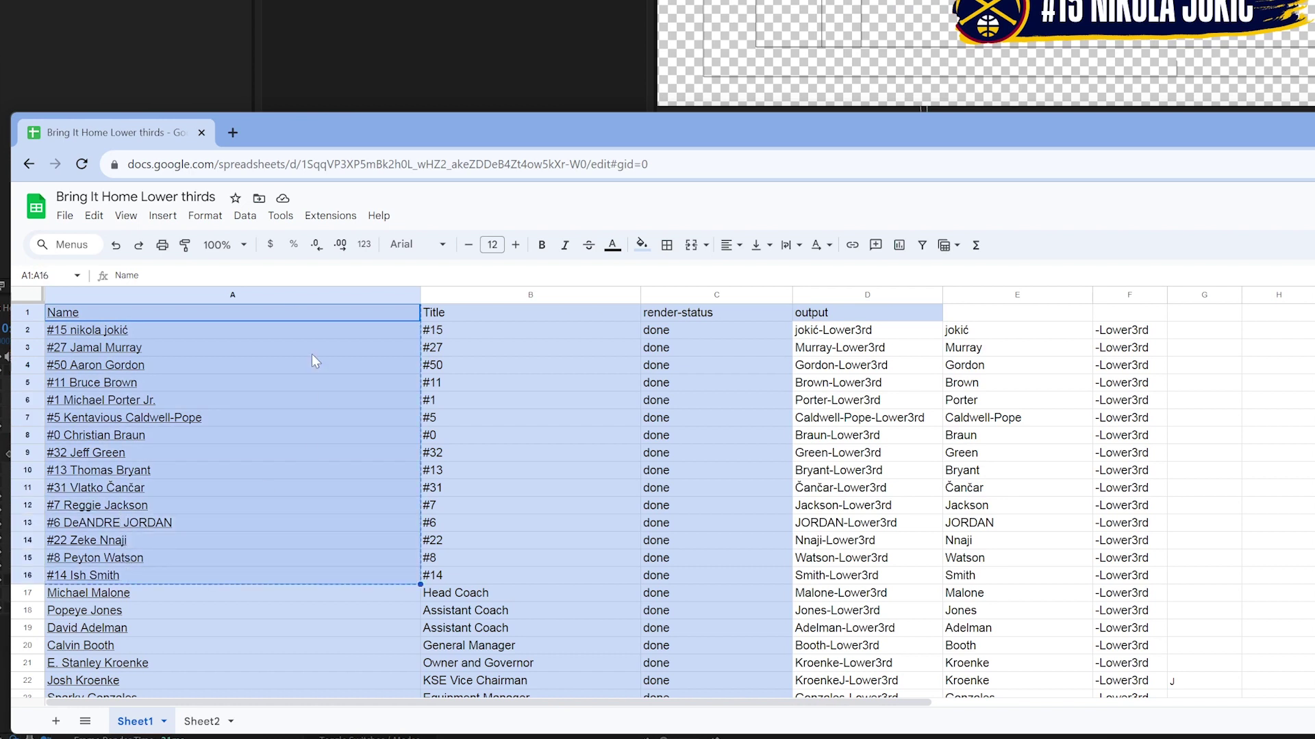
left_click(204, 723)
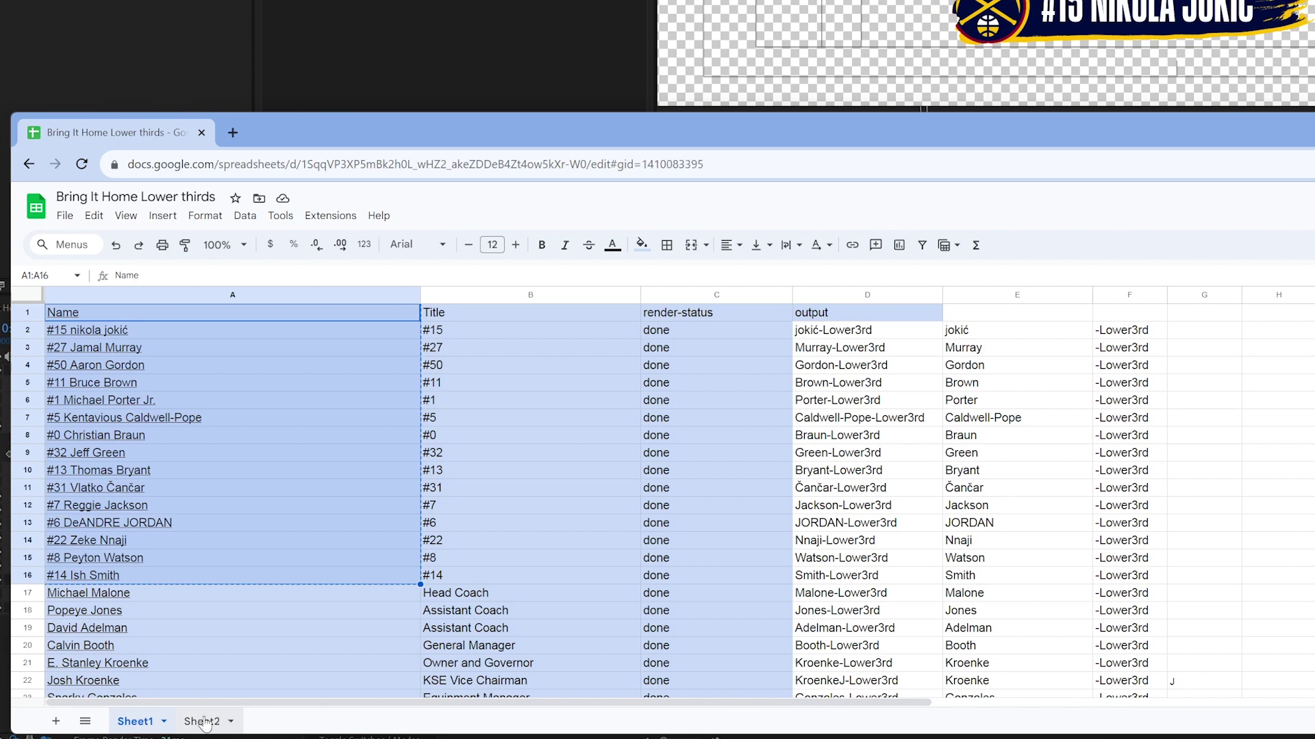
left_click(77, 314)
key("ctrl+v")
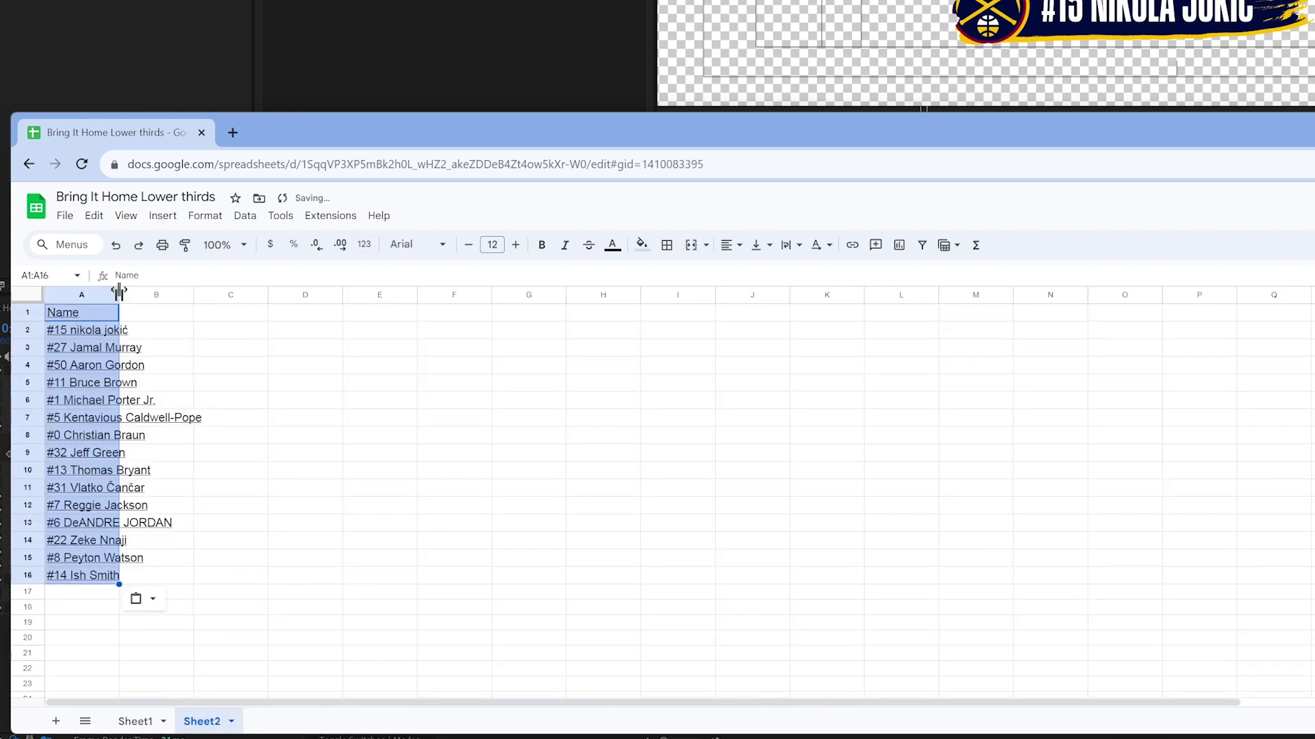
left_click_drag(120, 293, 209, 294)
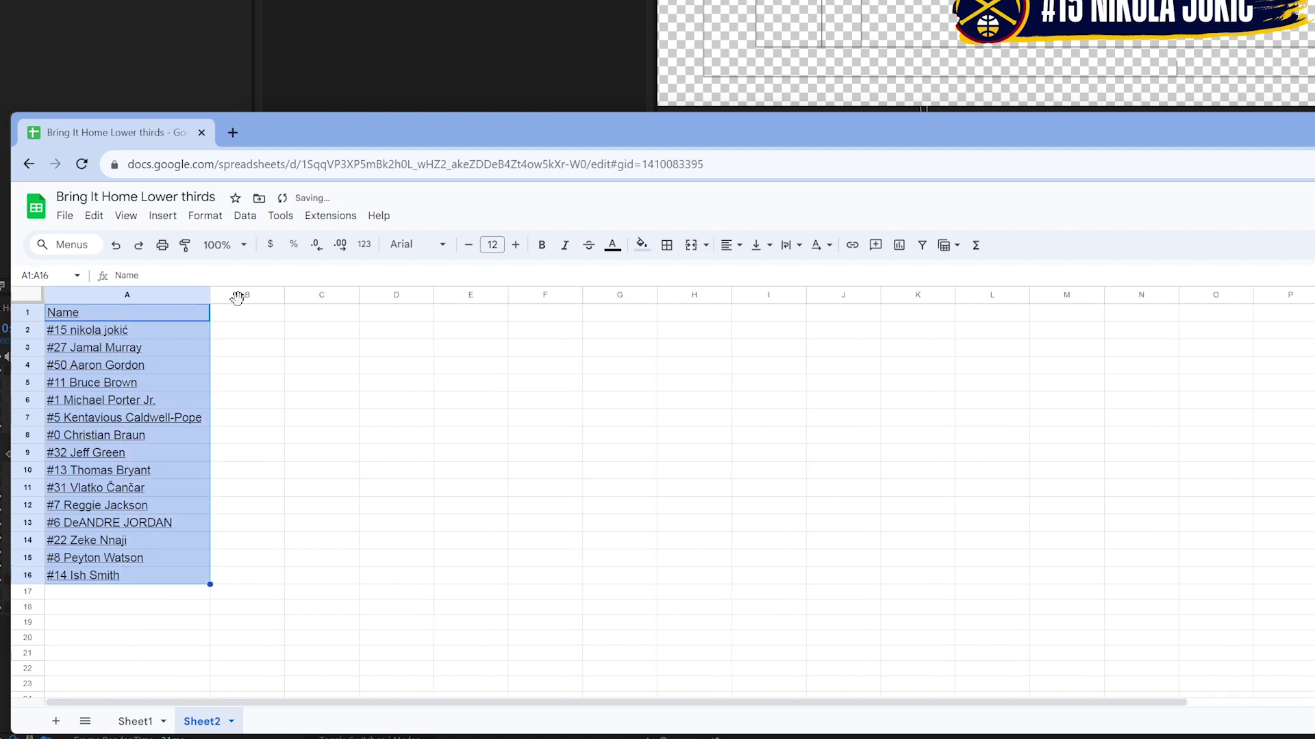
Enter the heading 'Title' in B1 and reposition the spreadsheet window over After Effects
left_click(251, 313)
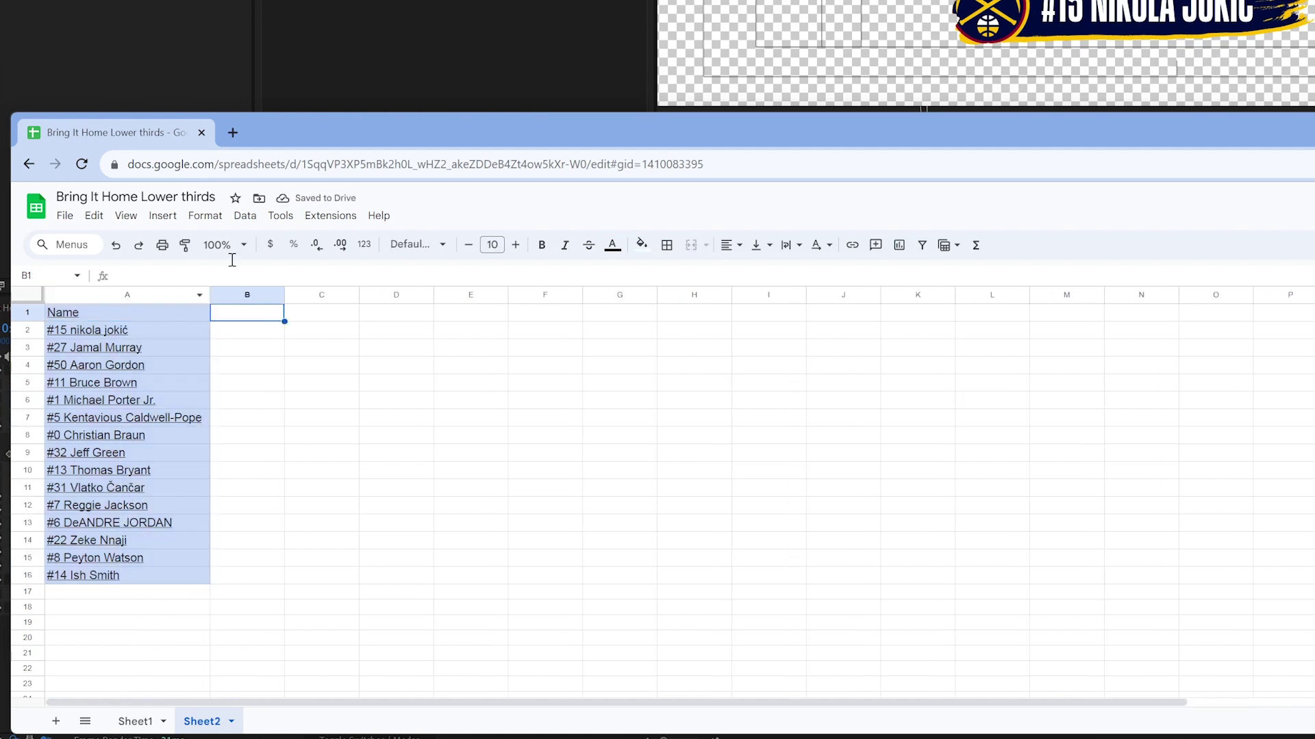
type("Title")
key("Return")
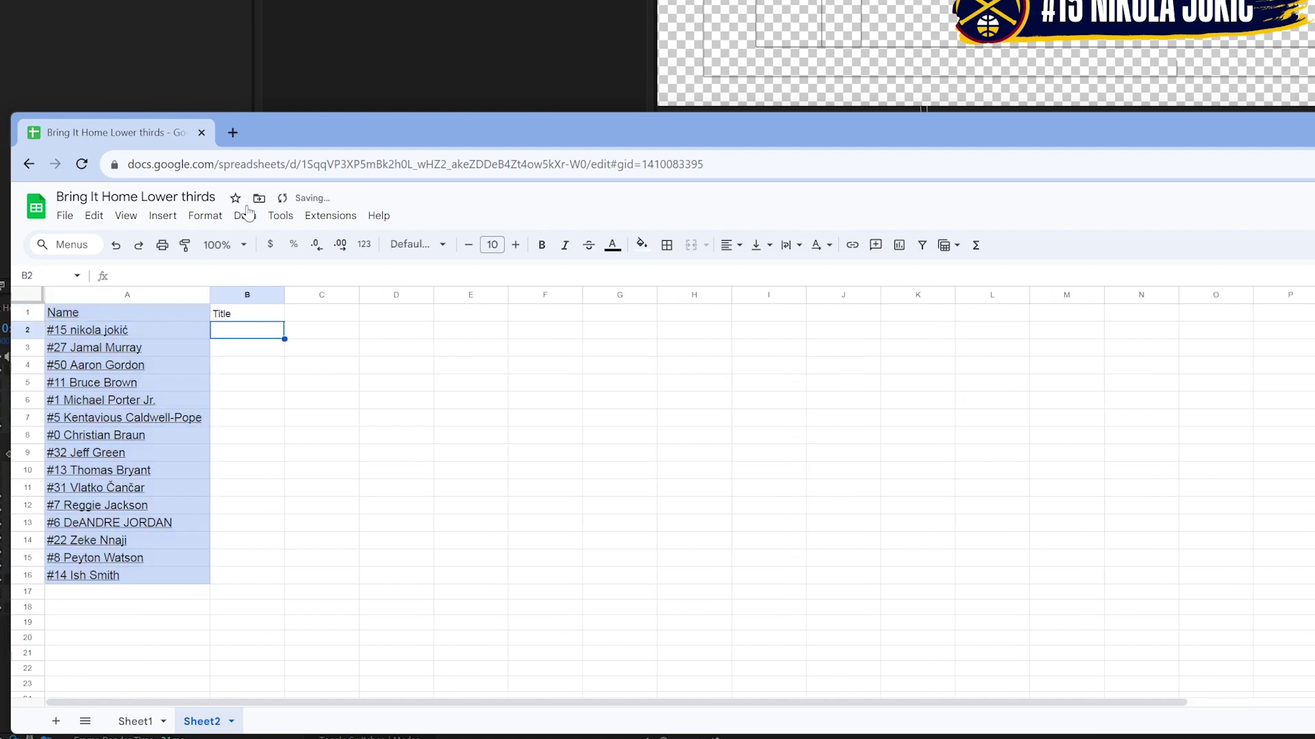
left_click_drag(277, 130, 508, 120)
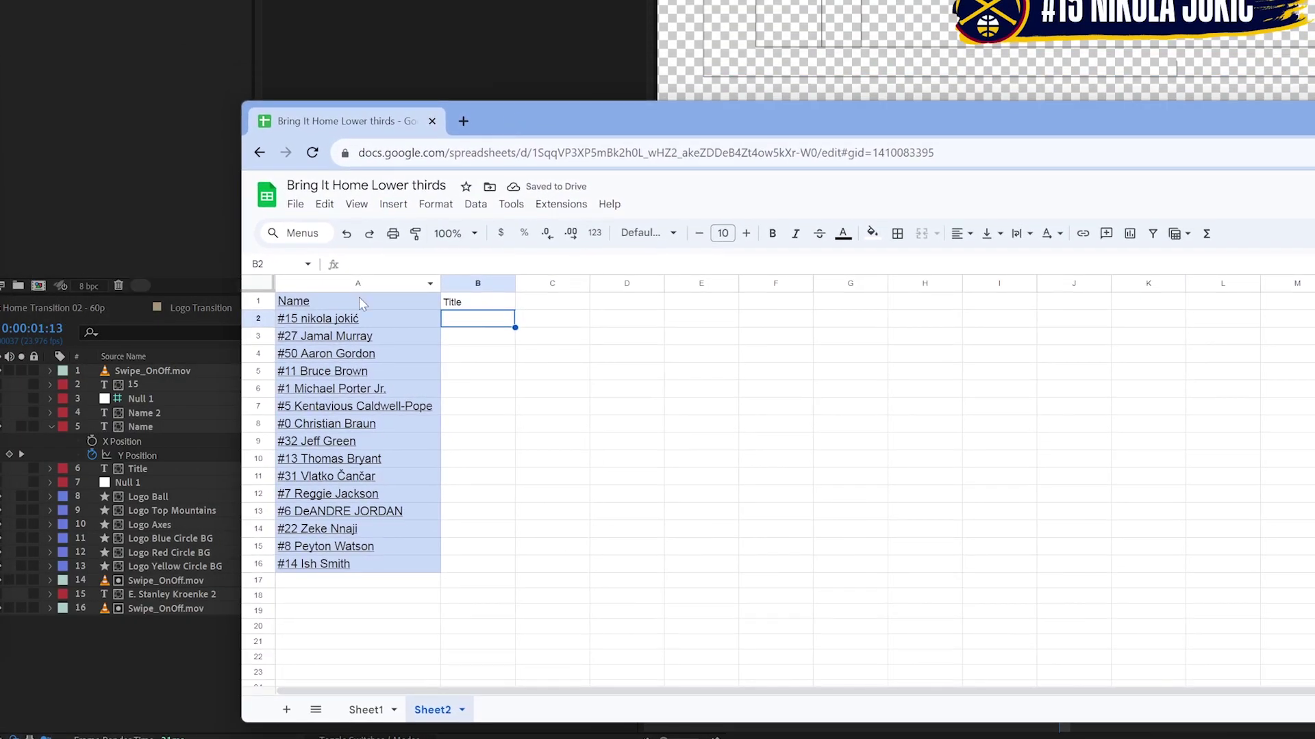
left_click(302, 304)
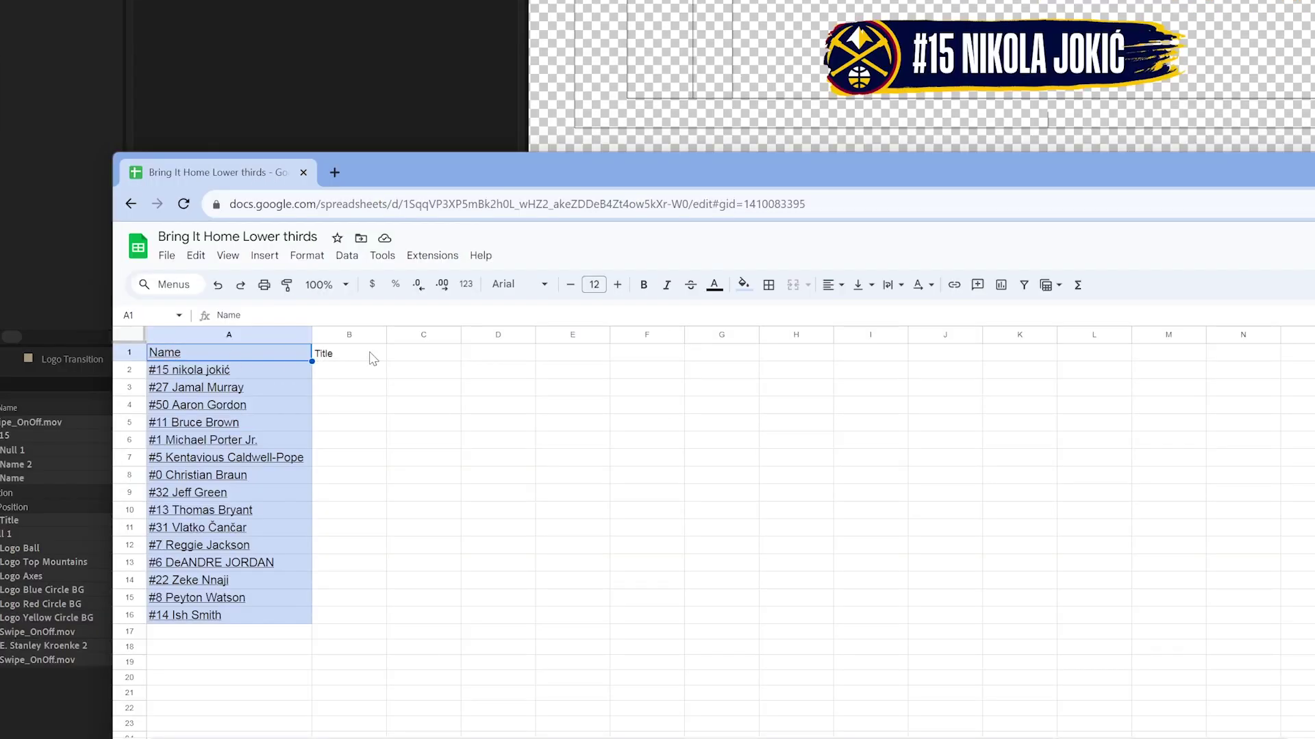
Widen column B slightly and add headings 'render-status' in C1 and 'output' in D1
left_click(332, 353)
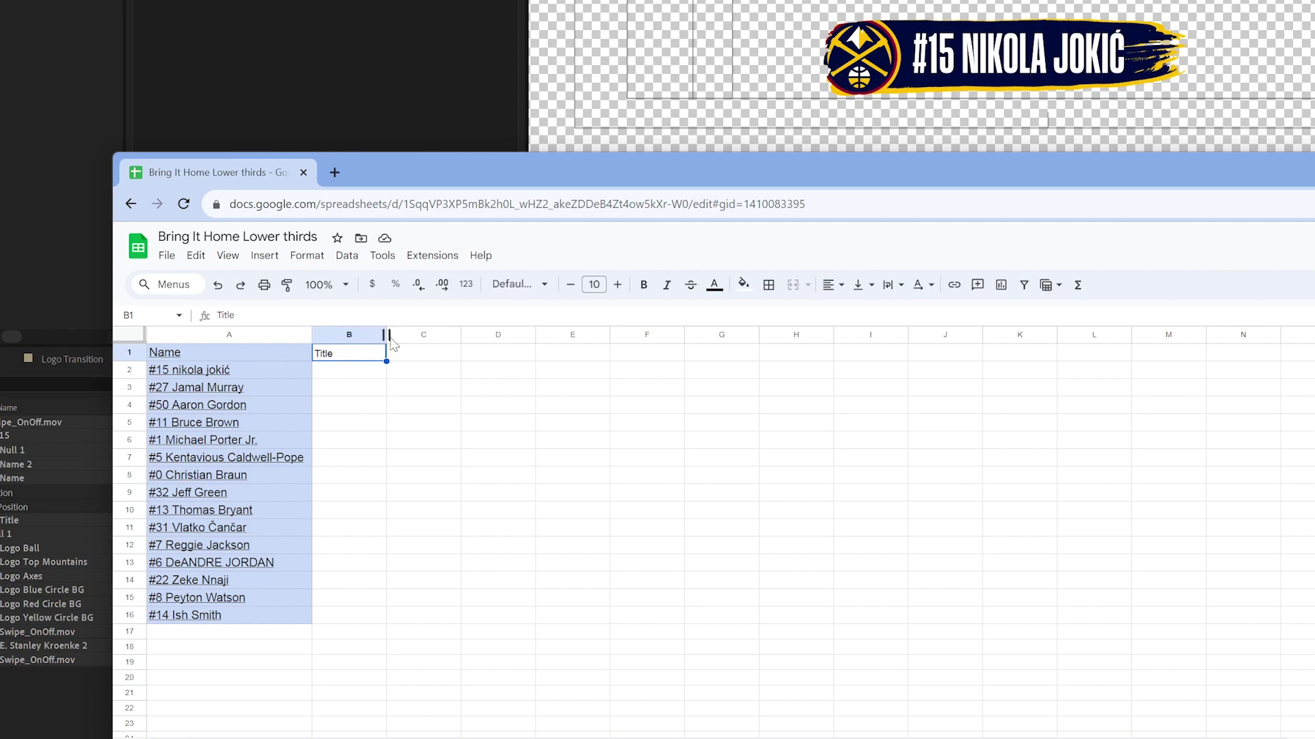
left_click_drag(386, 335, 410, 335)
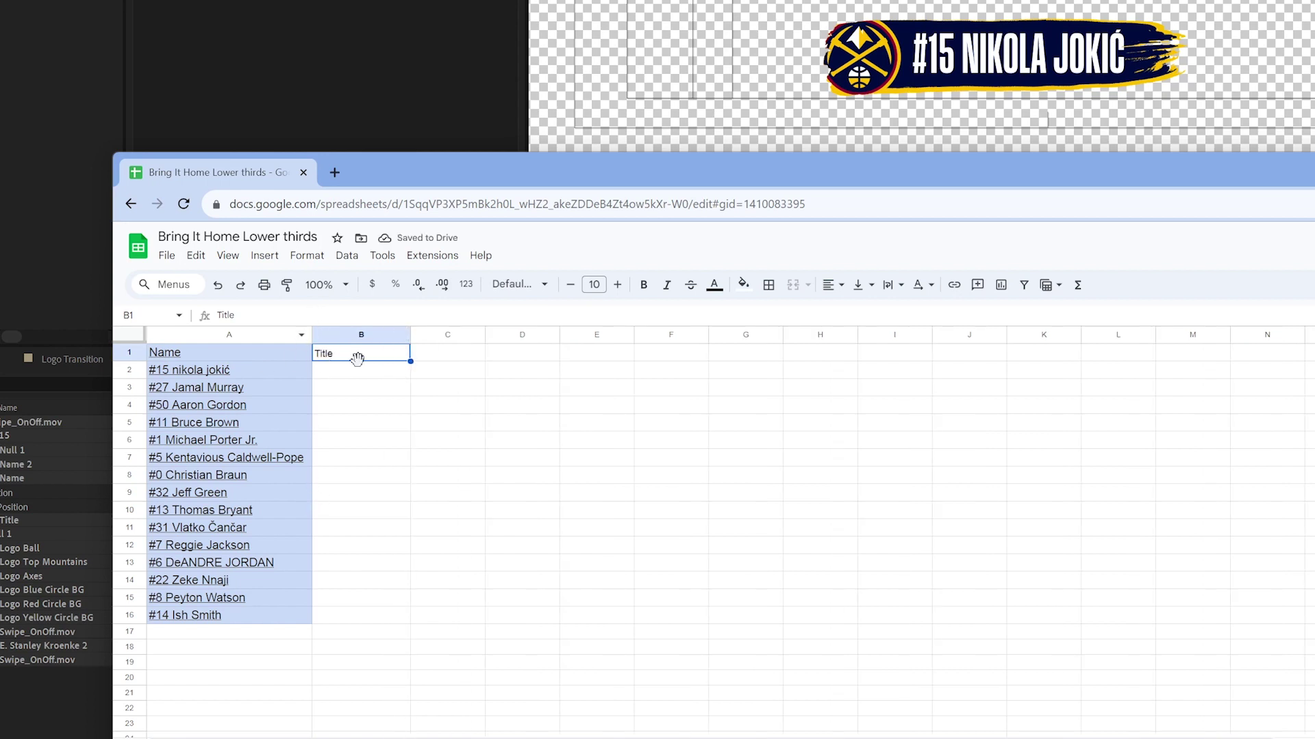
left_click(444, 355)
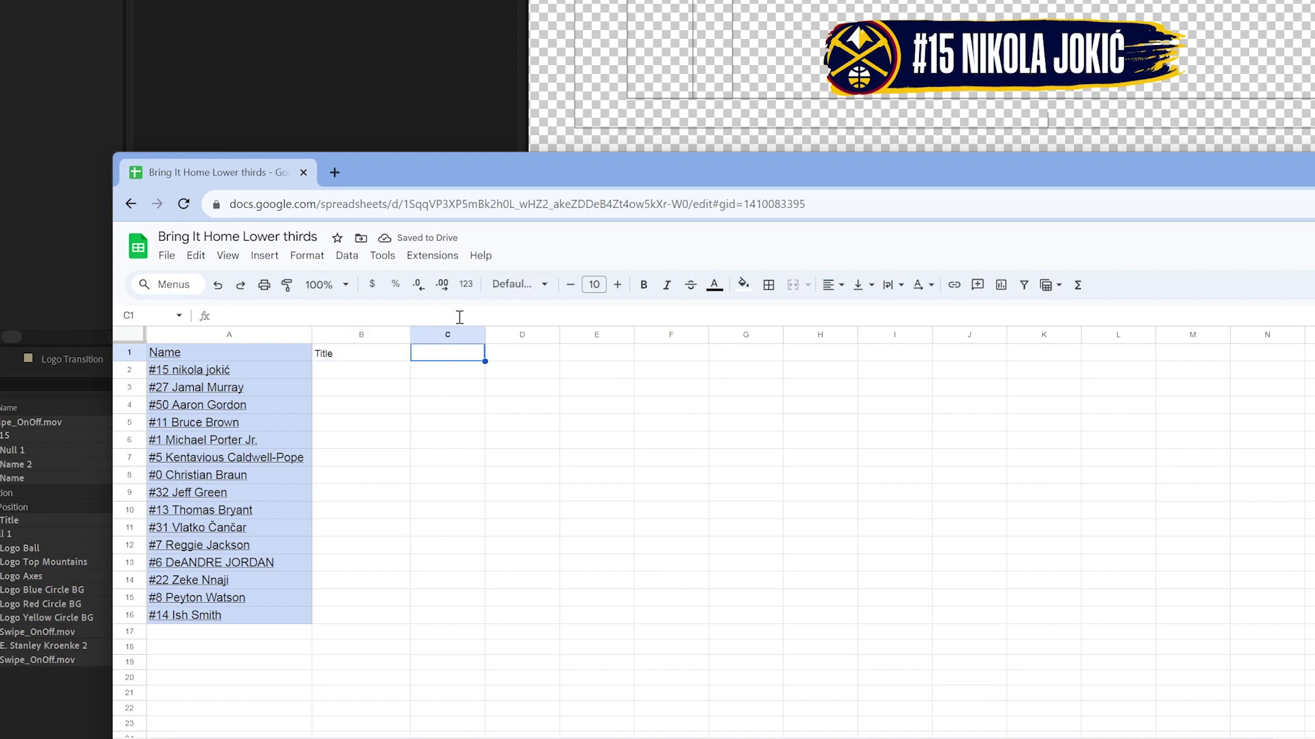
type("ren")
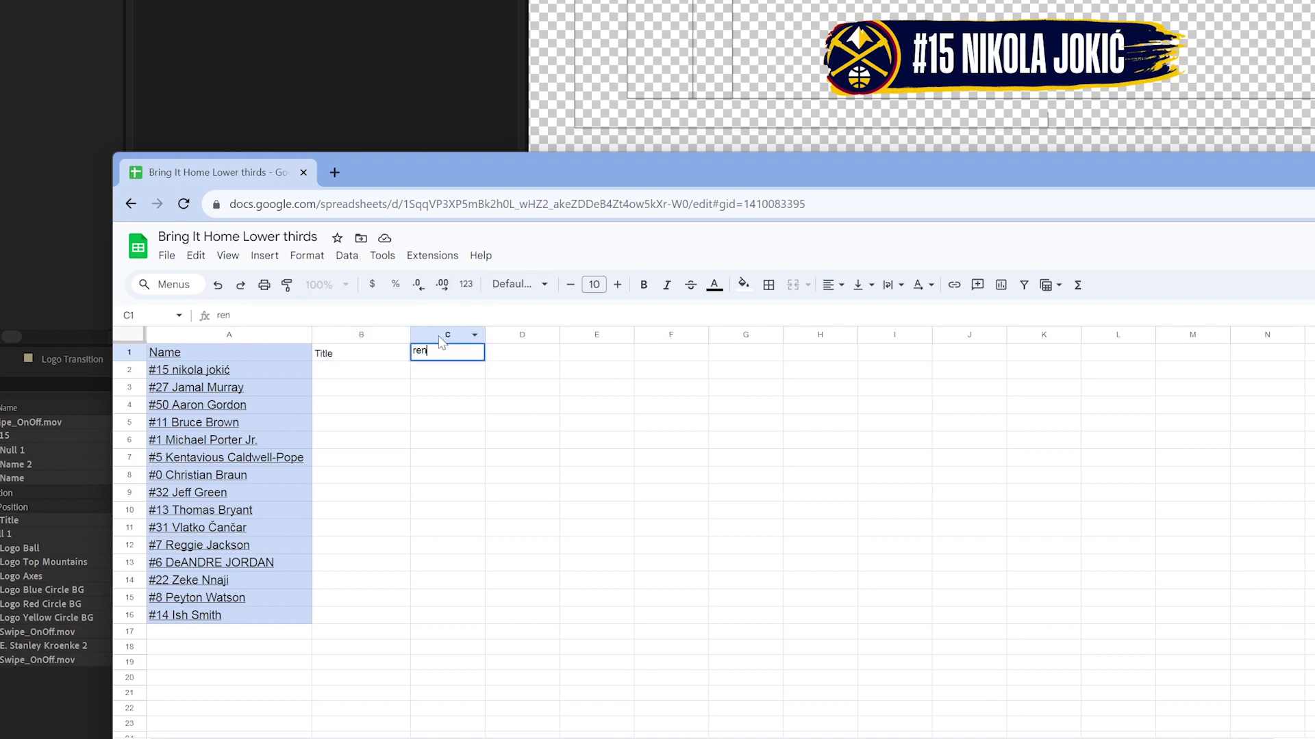
type("der-status")
key("Return")
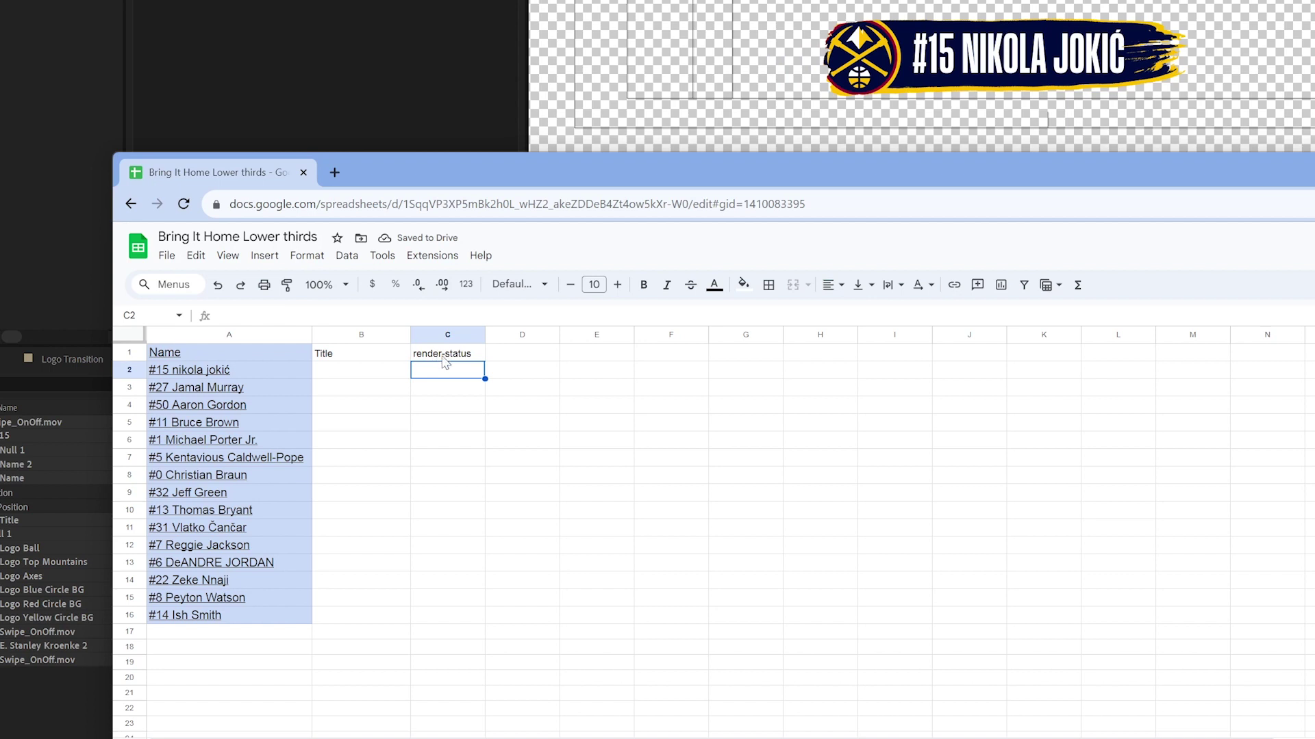
left_click(544, 352)
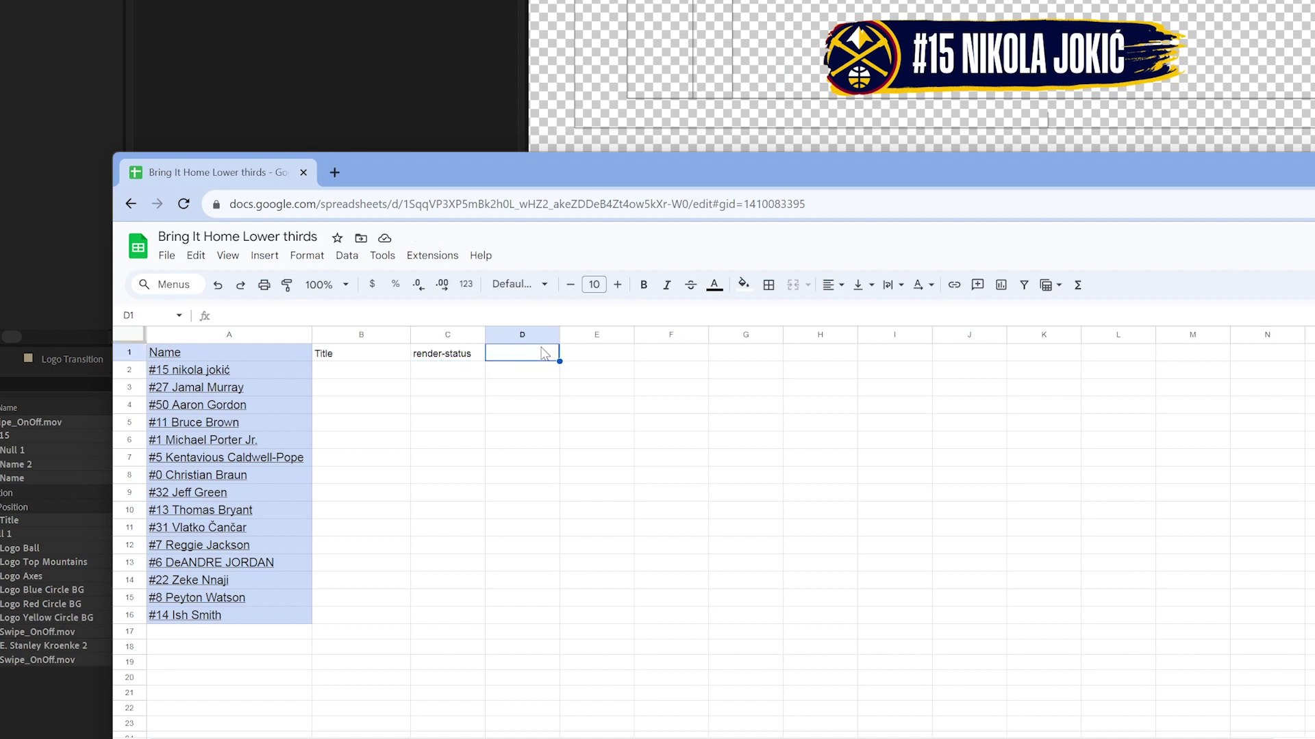
type("output")
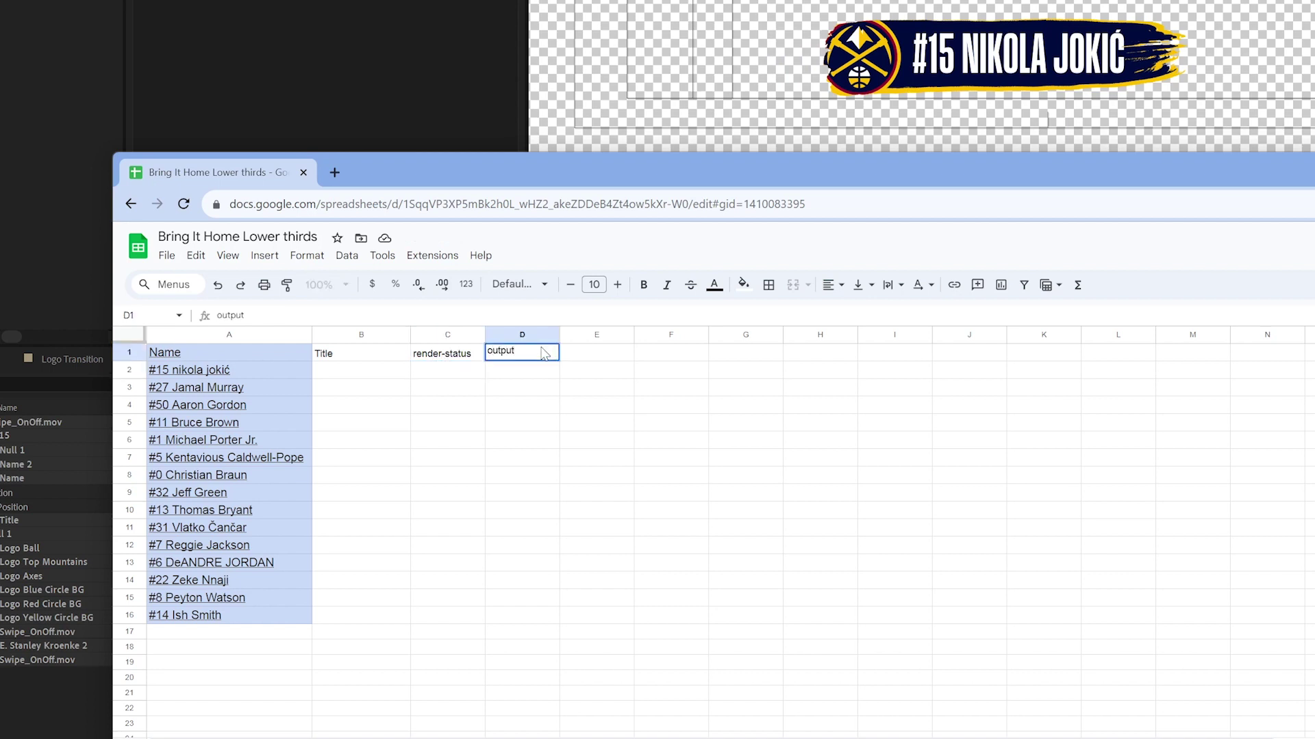
key("Return")
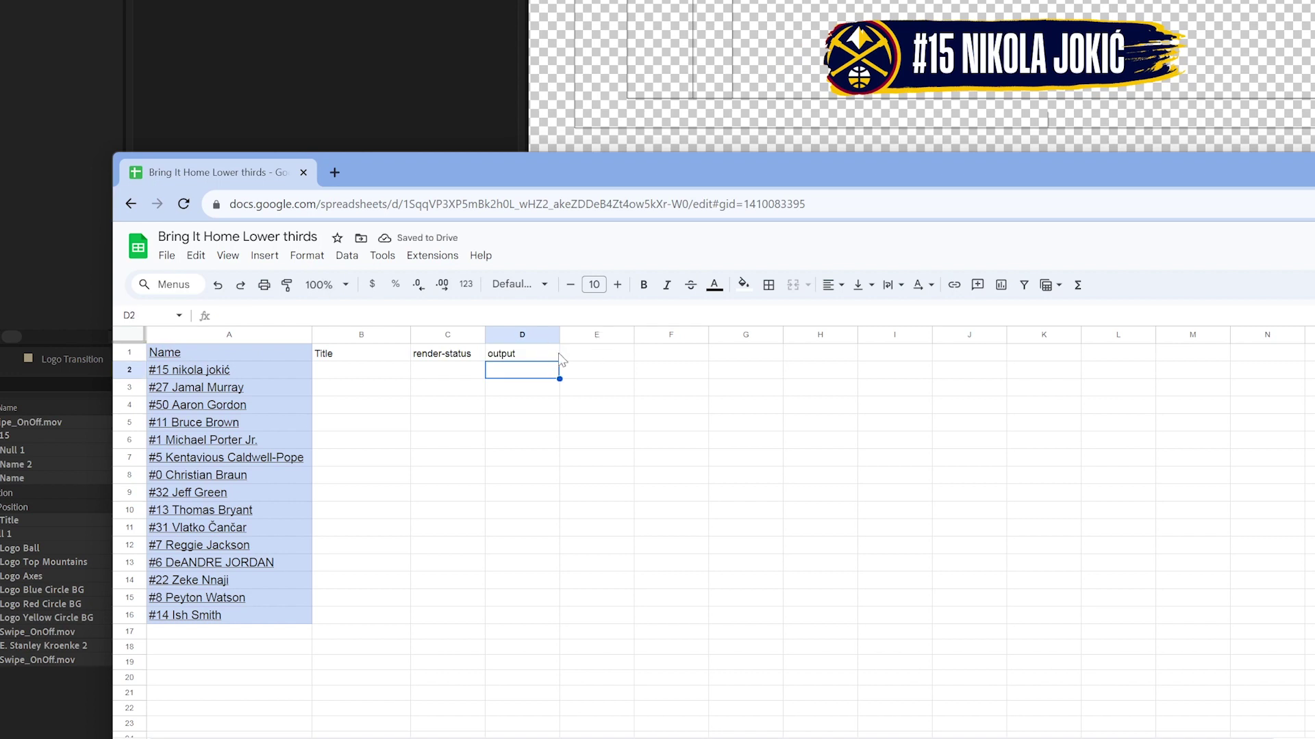
left_click(597, 369)
Point out the empty helper columns E and F and the first player's name in A2
left_click(676, 378)
left_click(626, 374)
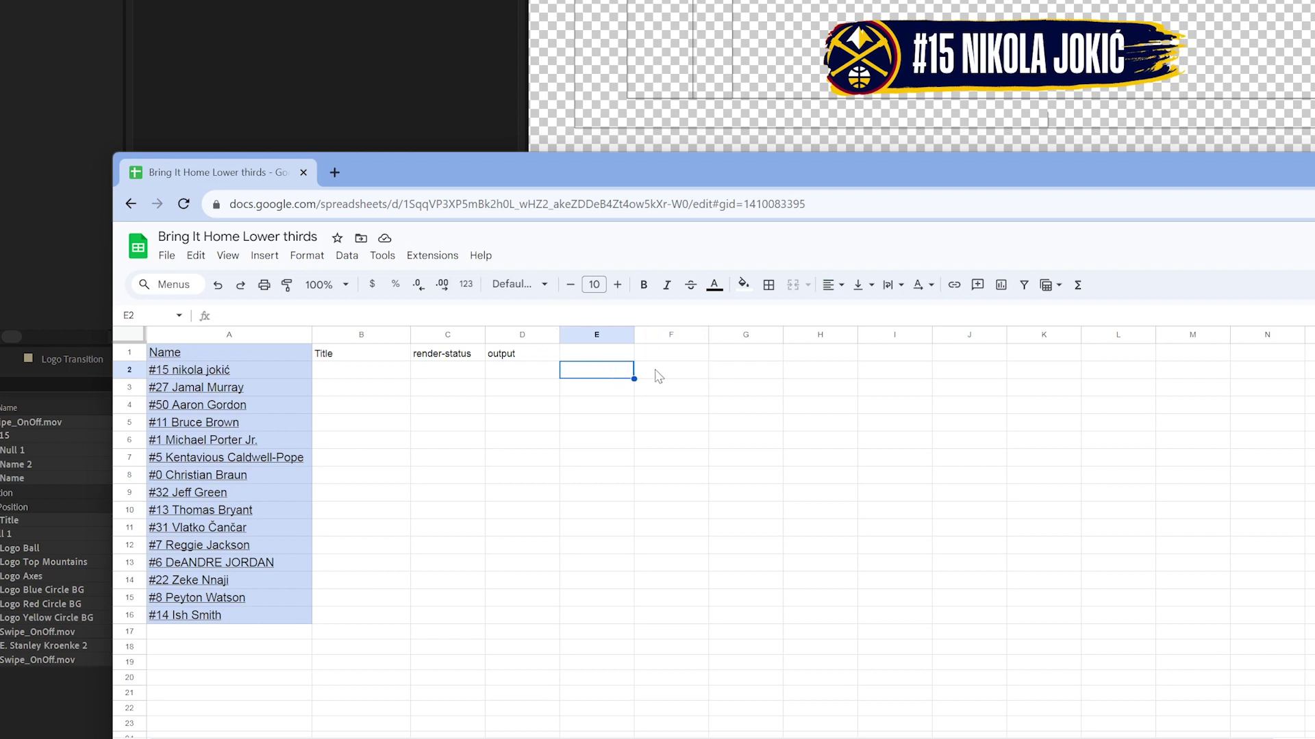
left_click(713, 375)
left_click(678, 376)
left_click(587, 379)
left_click(183, 372)
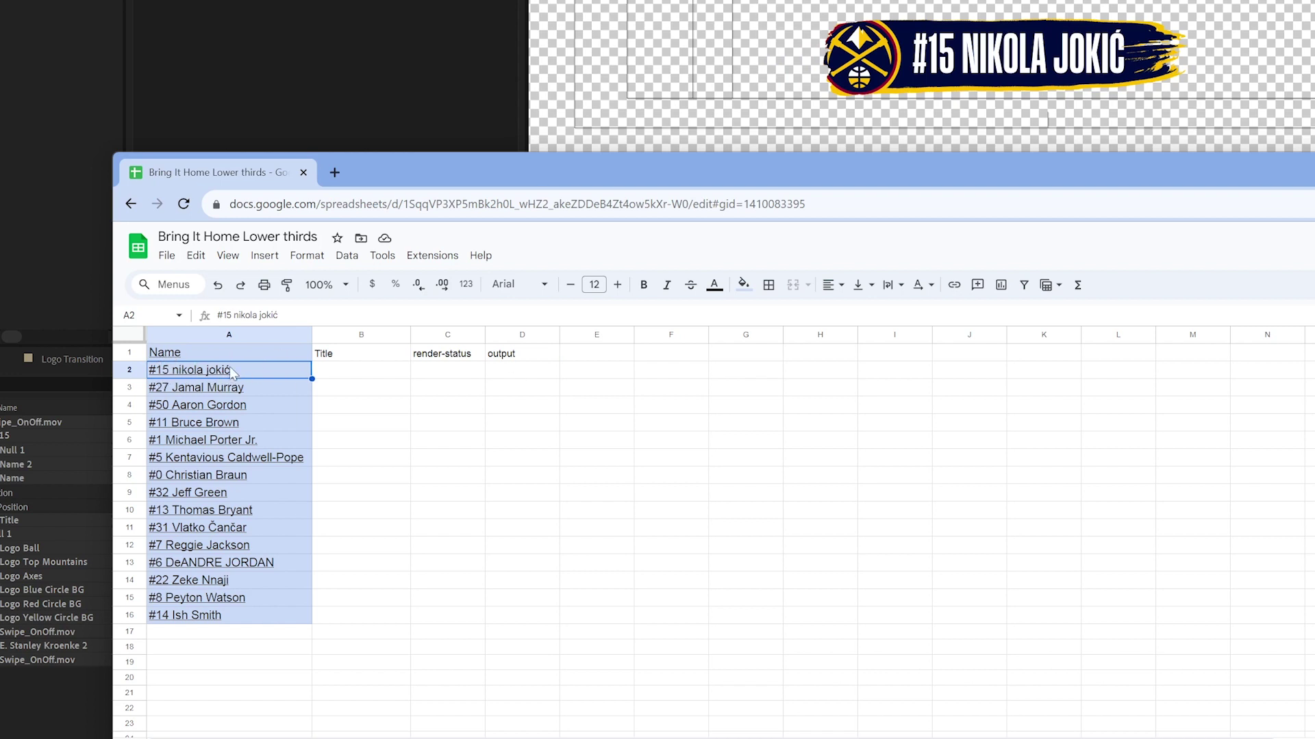
Enter the '-Lower3rd' suffix in F2 and fill it down to F16
left_click(603, 371)
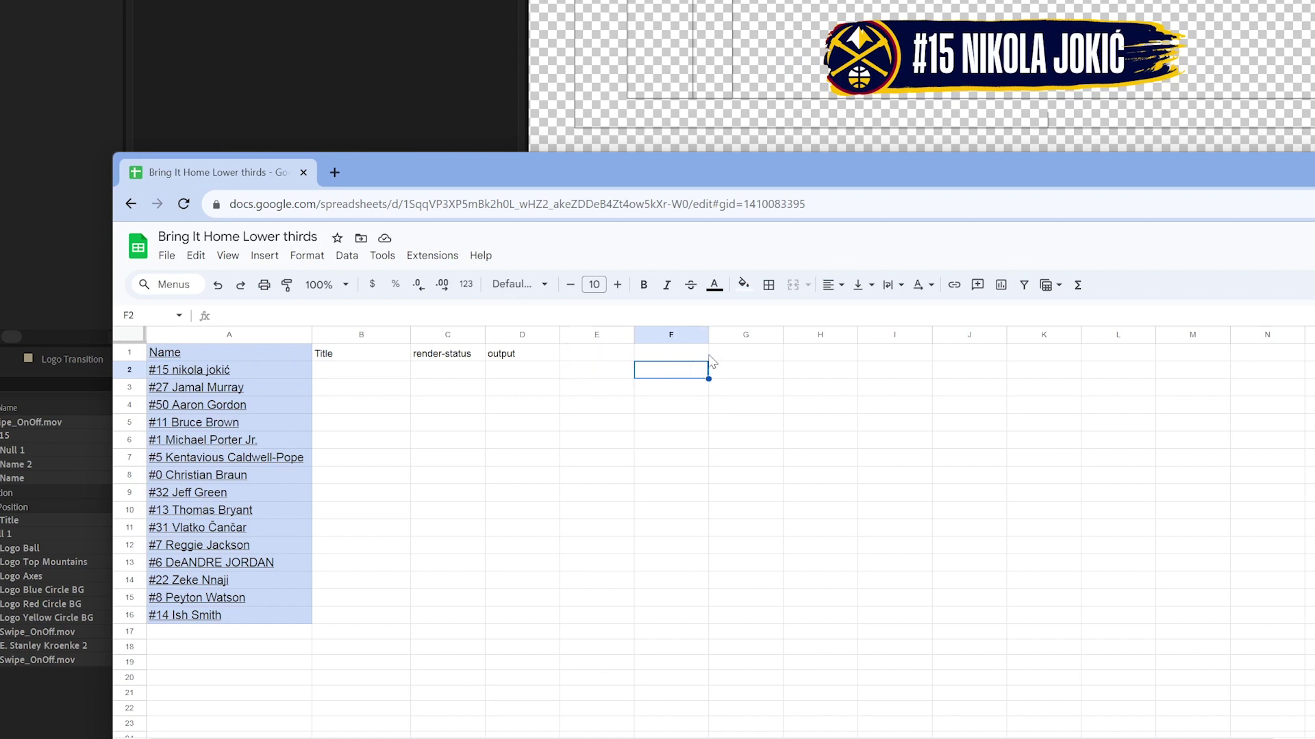
type("=Lower3rd")
key("Return")
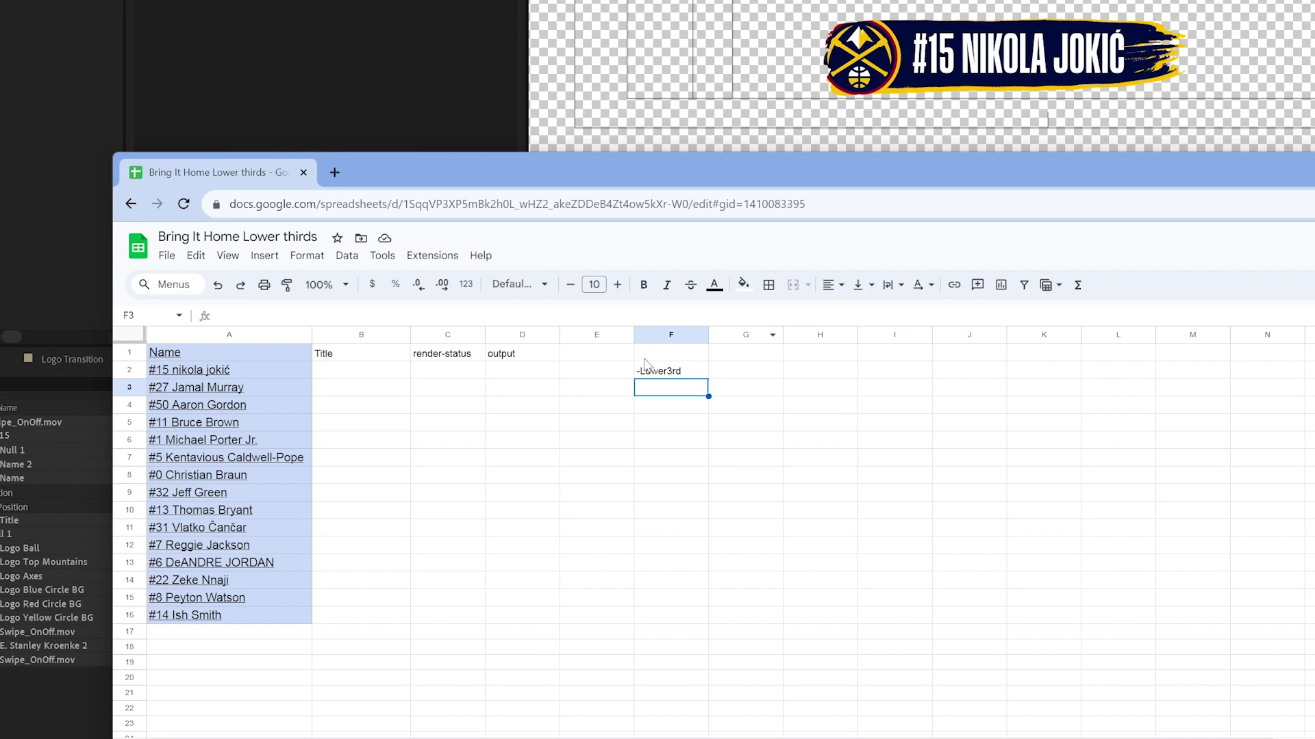
left_click(678, 373)
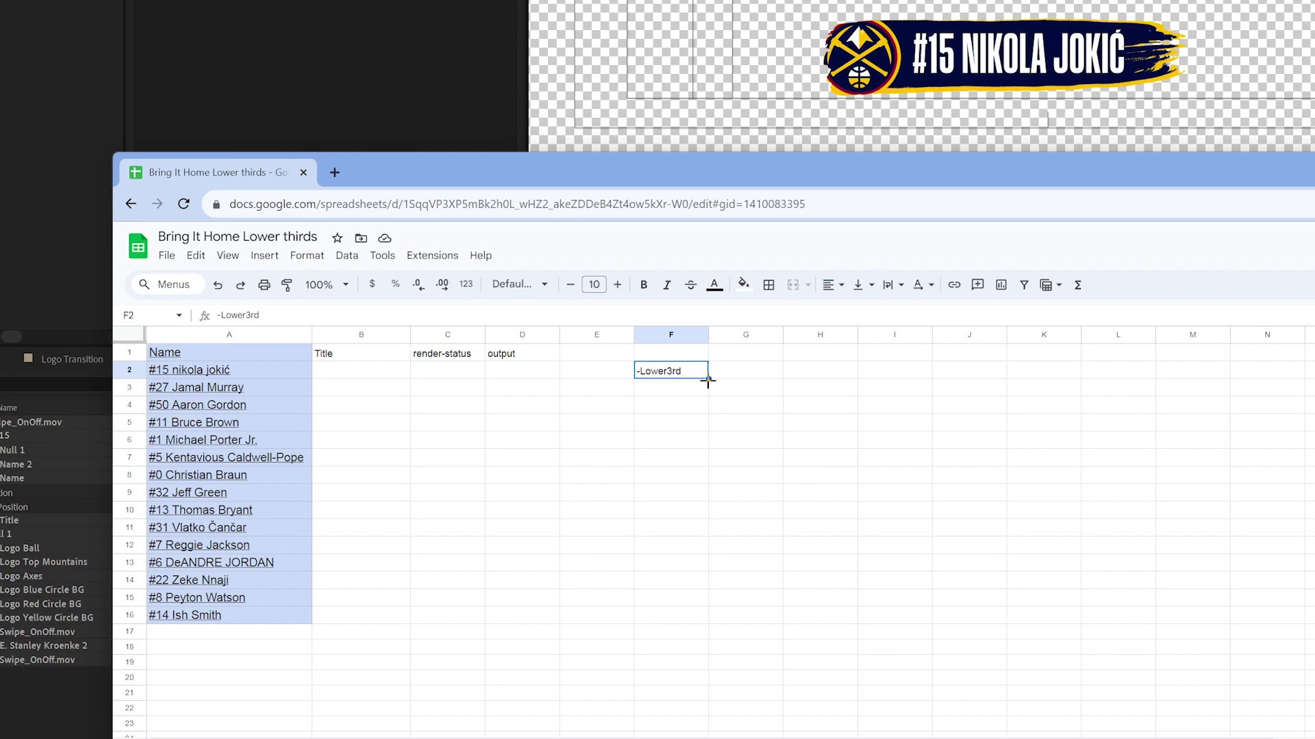
left_click_drag(710, 377, 692, 618)
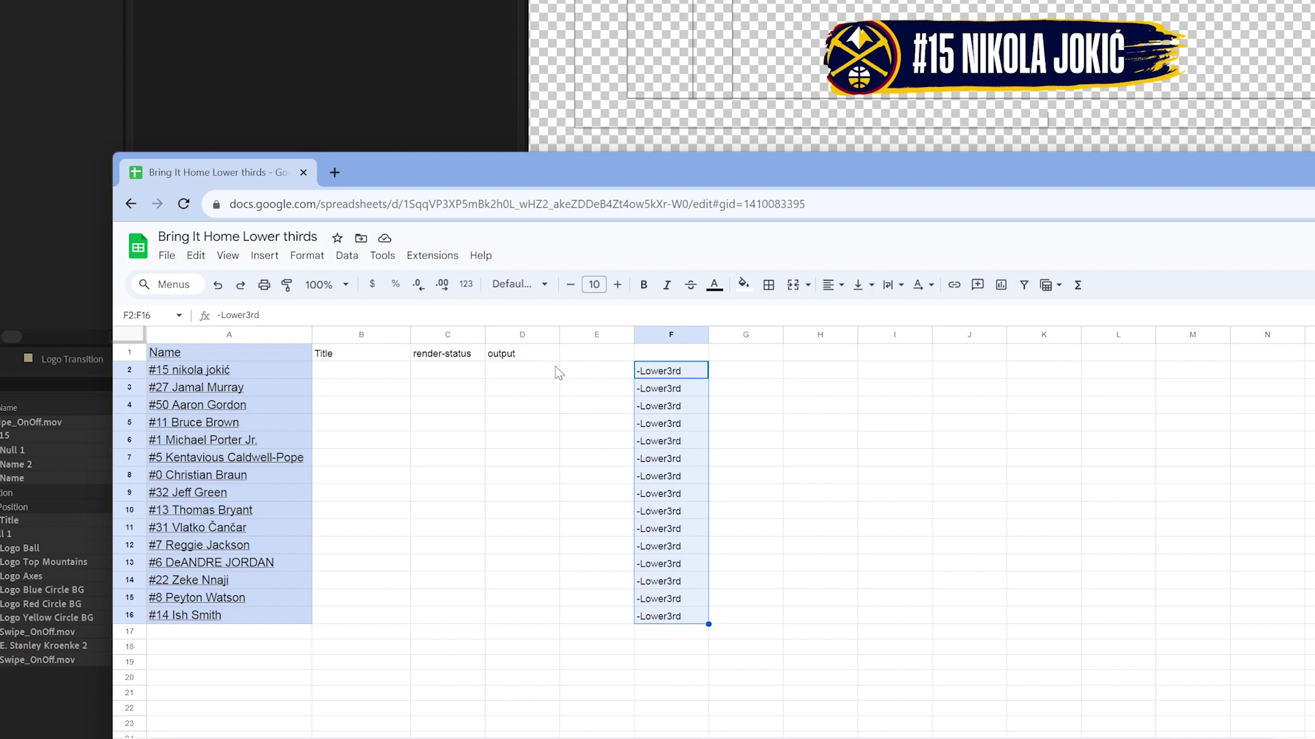
left_click(601, 375)
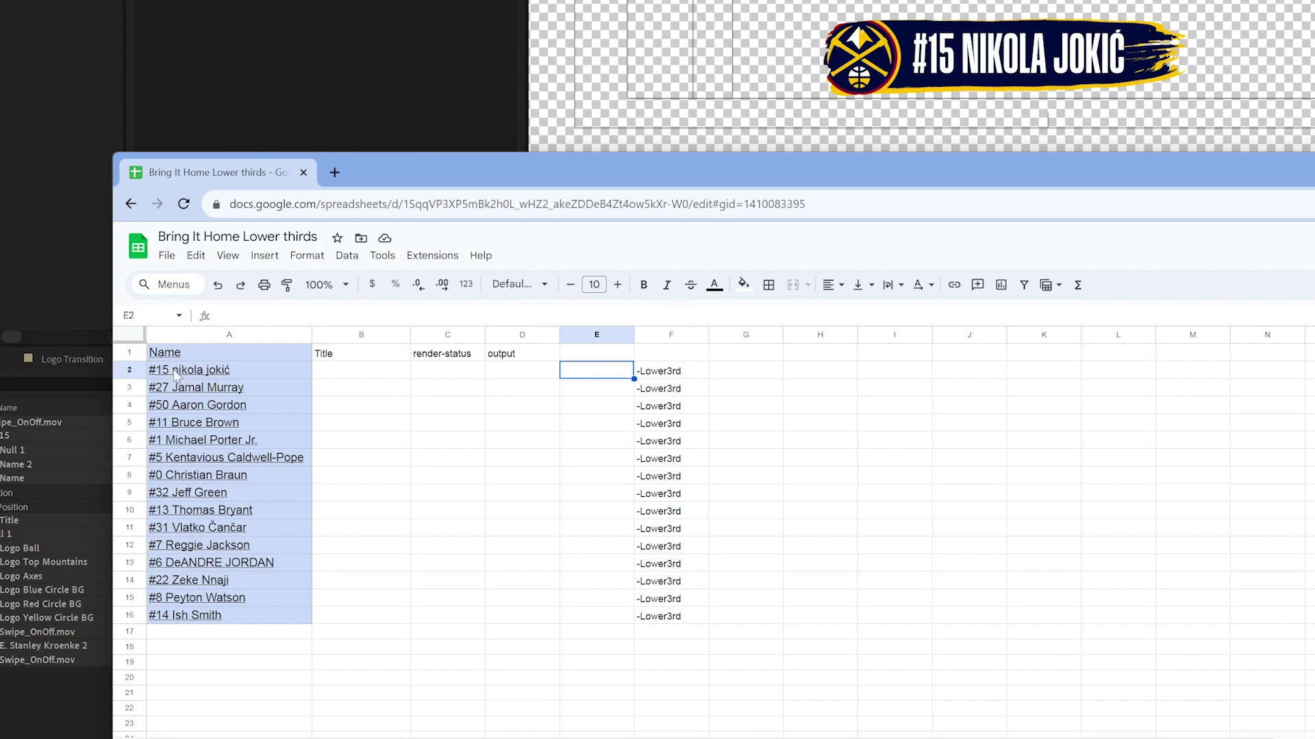
Start an INDEX(SPLIT(A2, " ")) formula in E2 that splits the player name in A2
left_click(308, 314)
type("=")
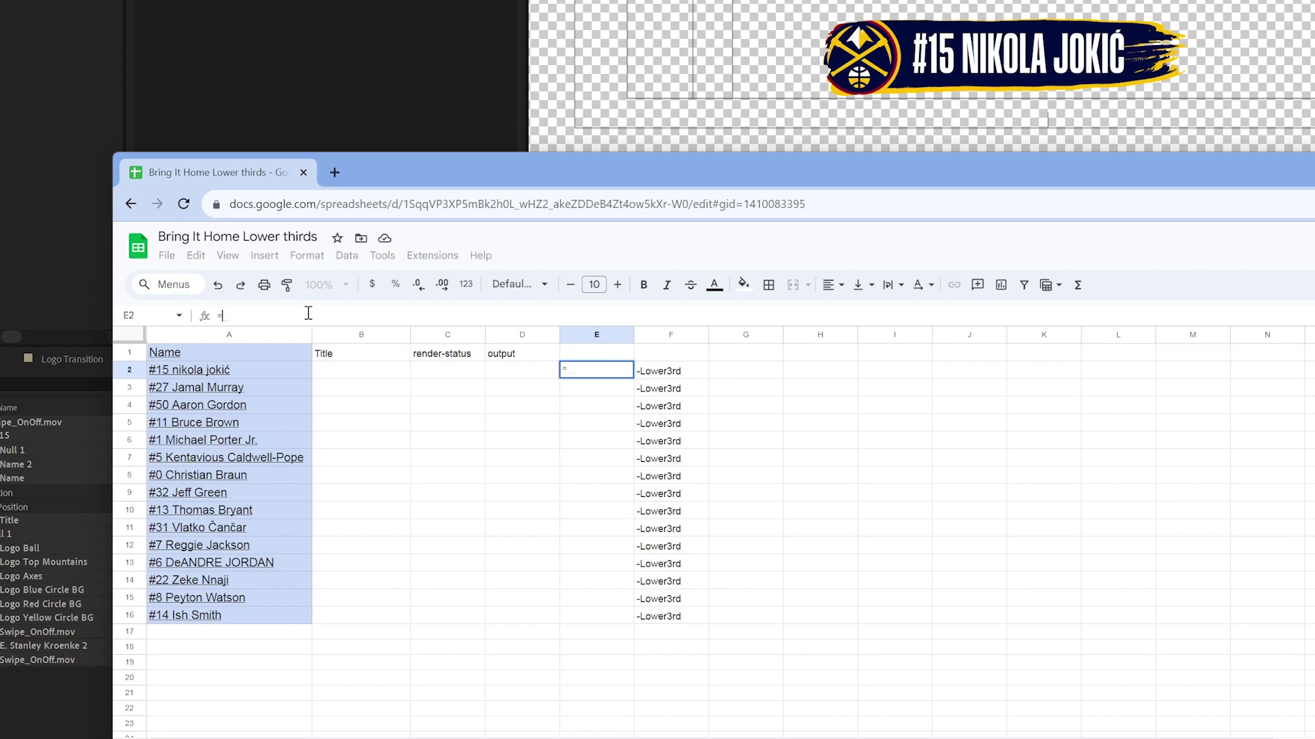
type("inde")
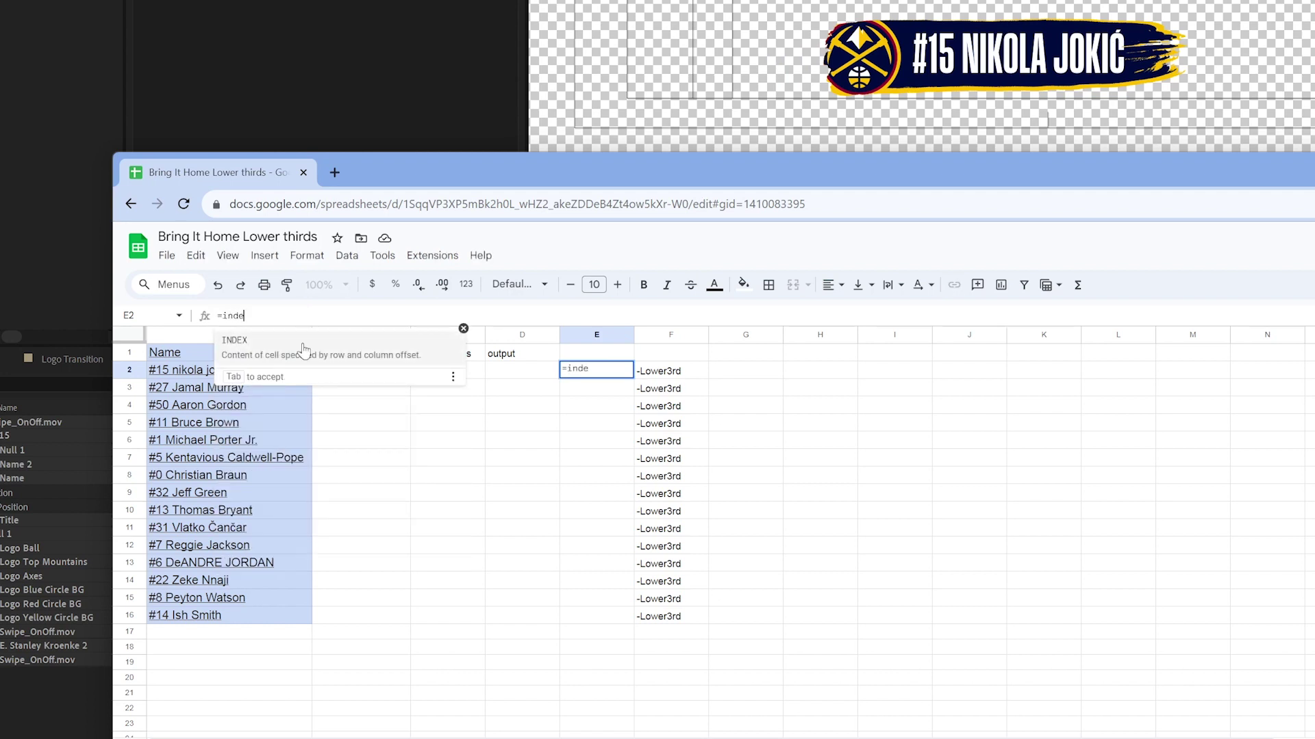
key("Tab")
type("sp")
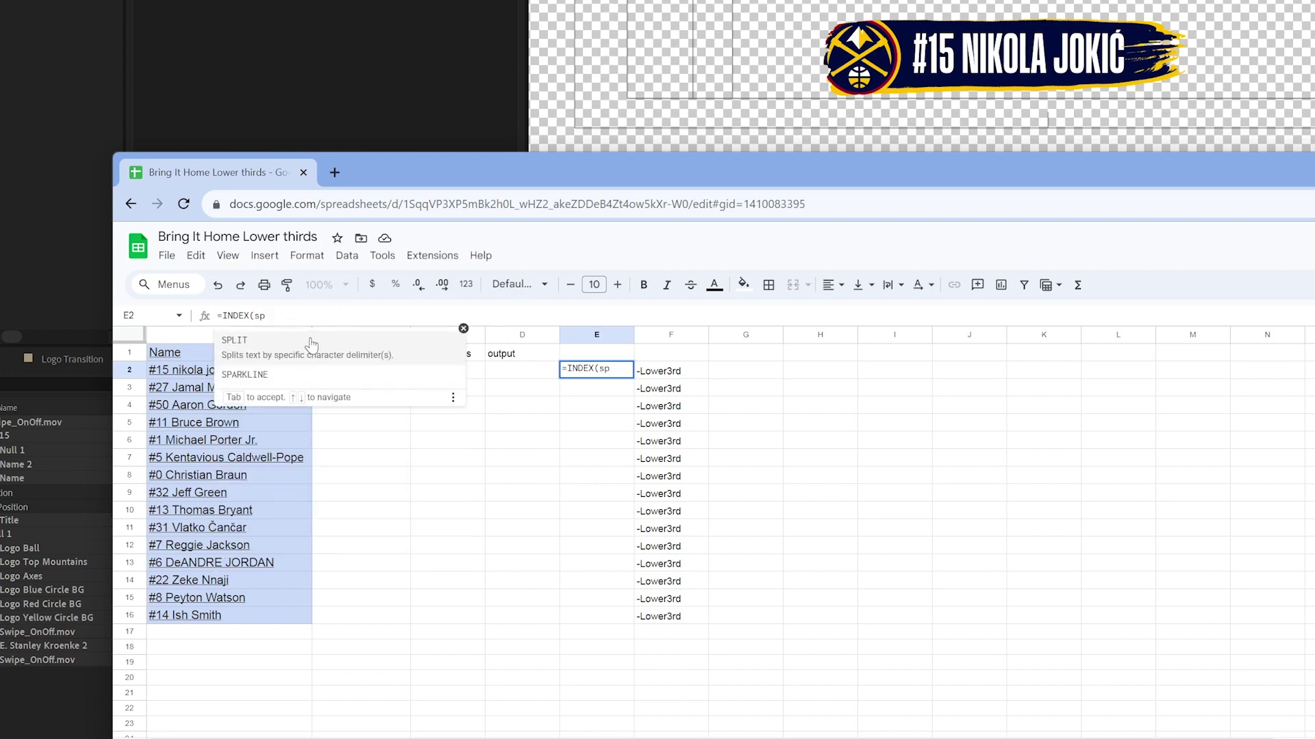
key("Tab")
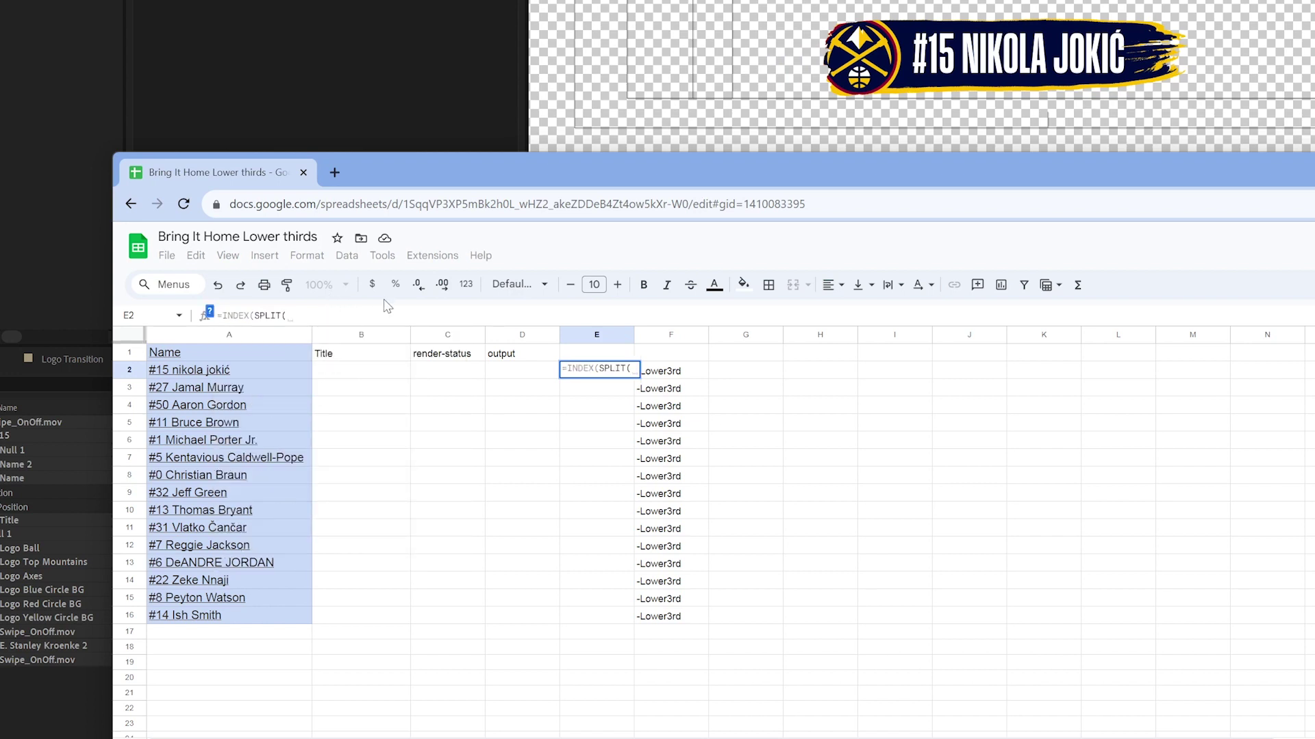
left_click(237, 366)
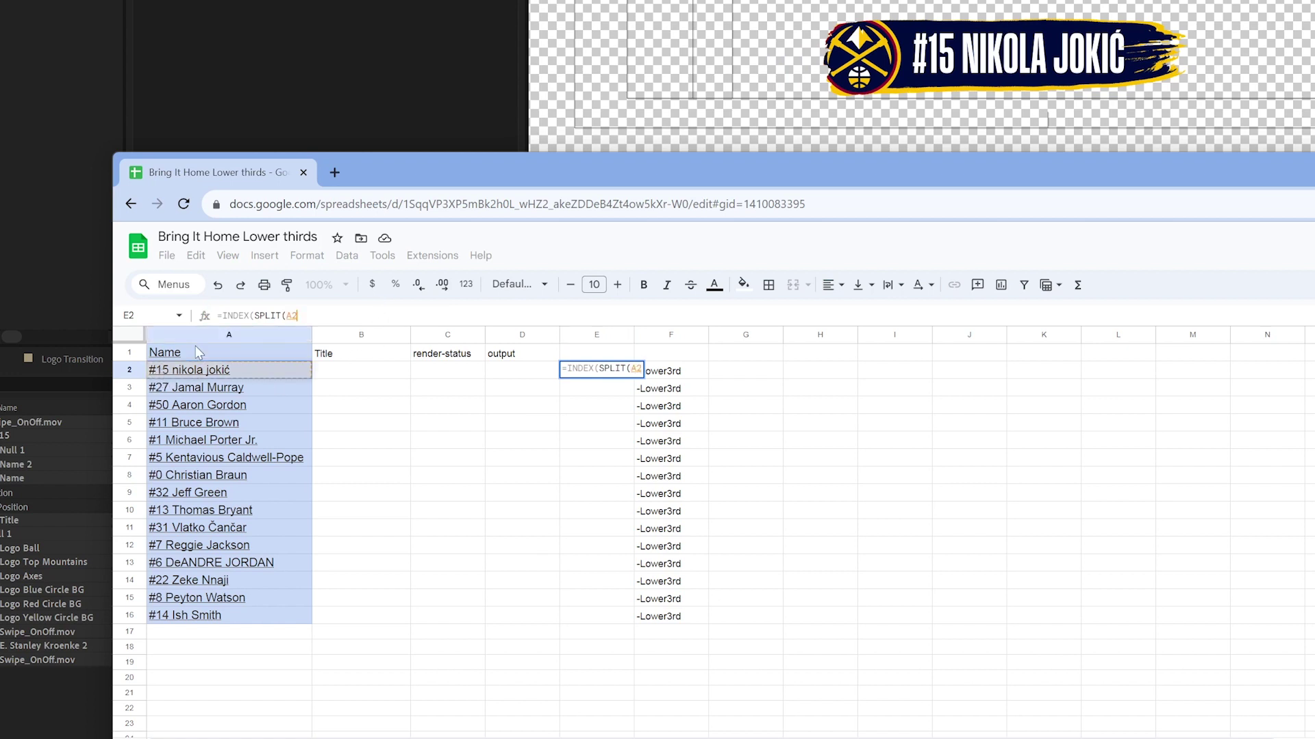
type(",")
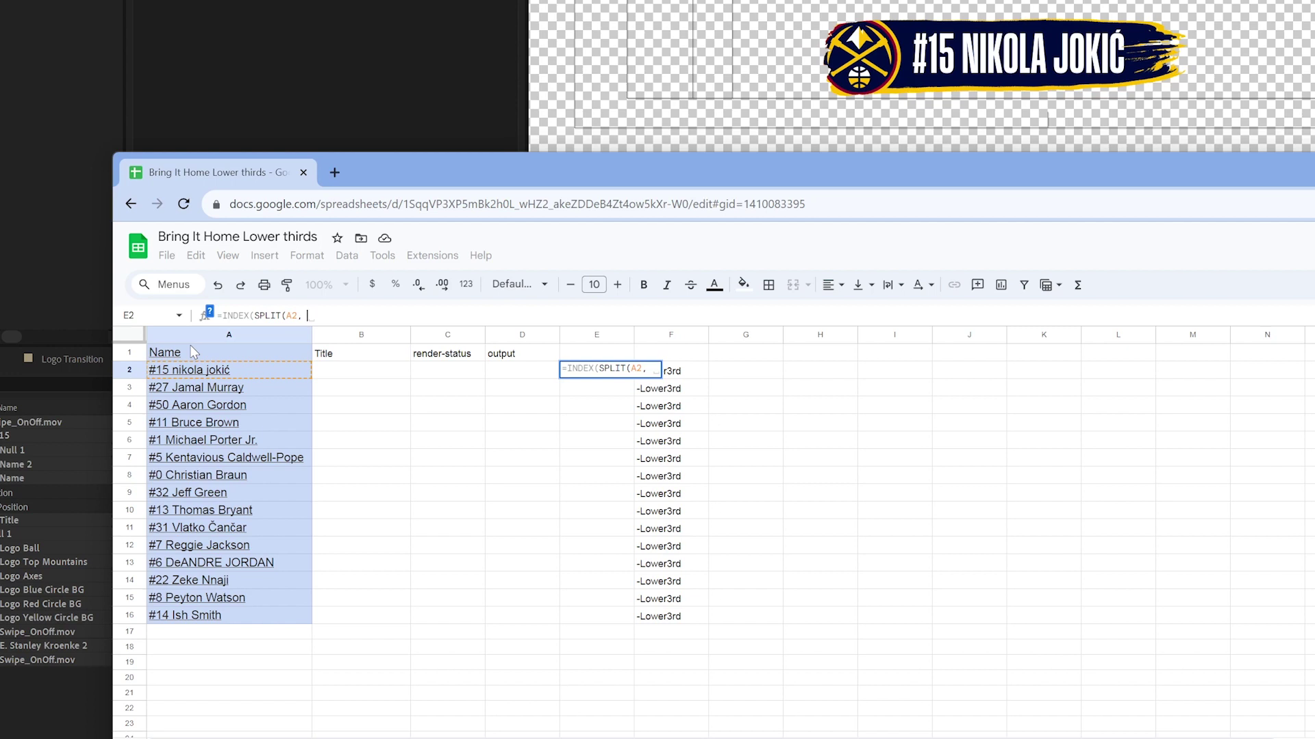
type("\"")
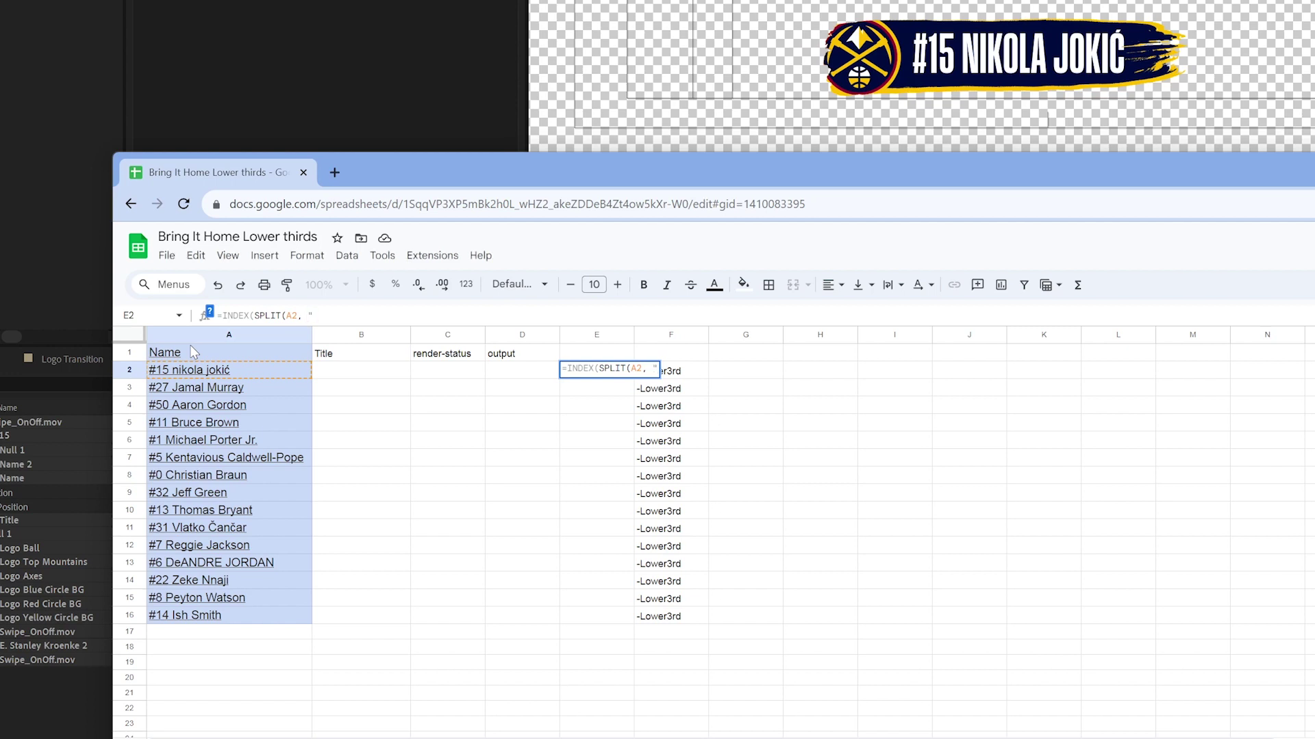
type(" \"")
left_click(177, 375)
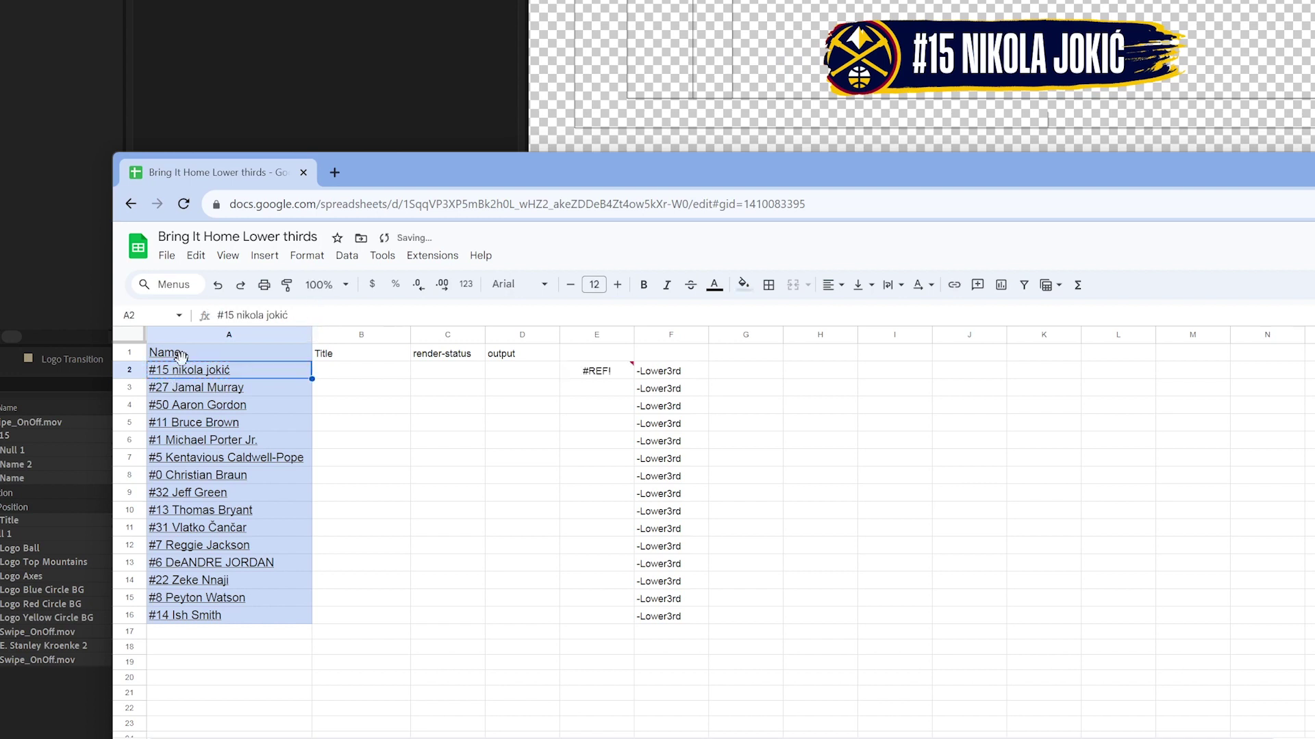
Replace the spaces in A2 with hyphens so it reads '#15-nikola-jokić'
left_click(239, 315)
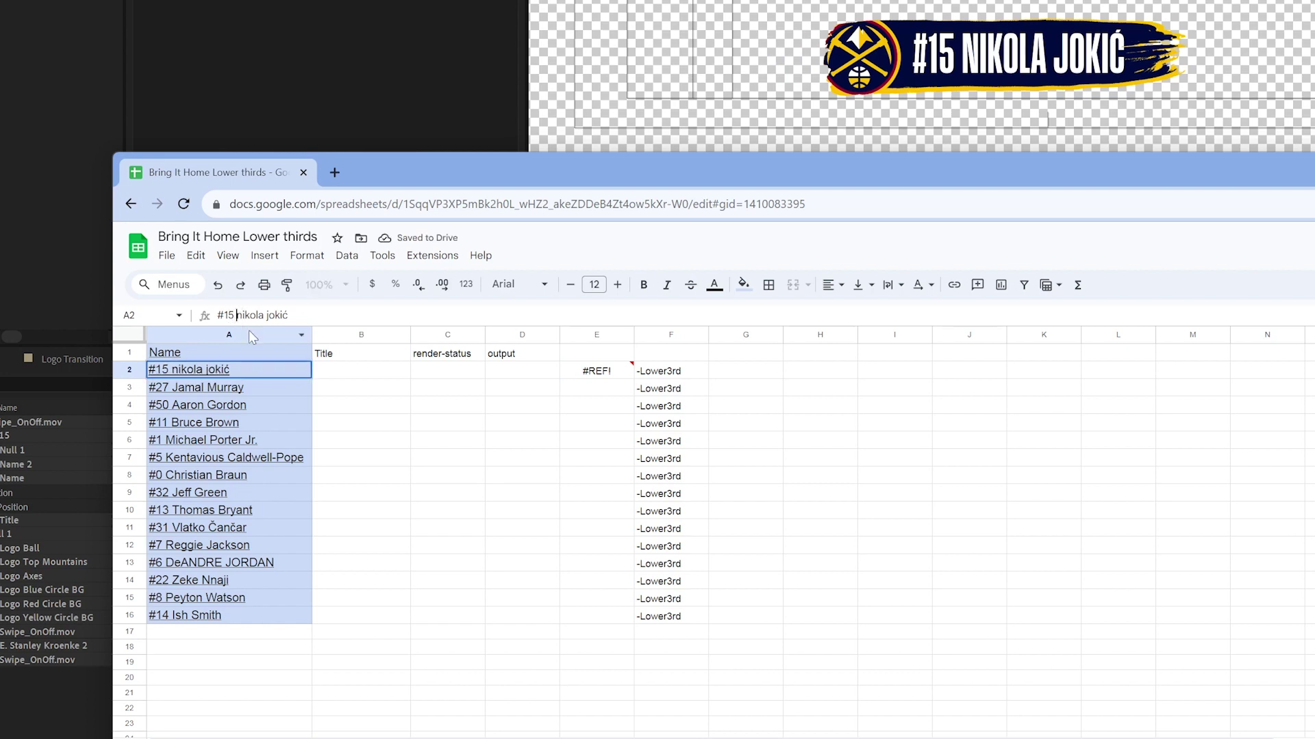
key("BackSpace")
type("-")
left_click(269, 315)
key("BackSpace")
type("-")
left_click(323, 395)
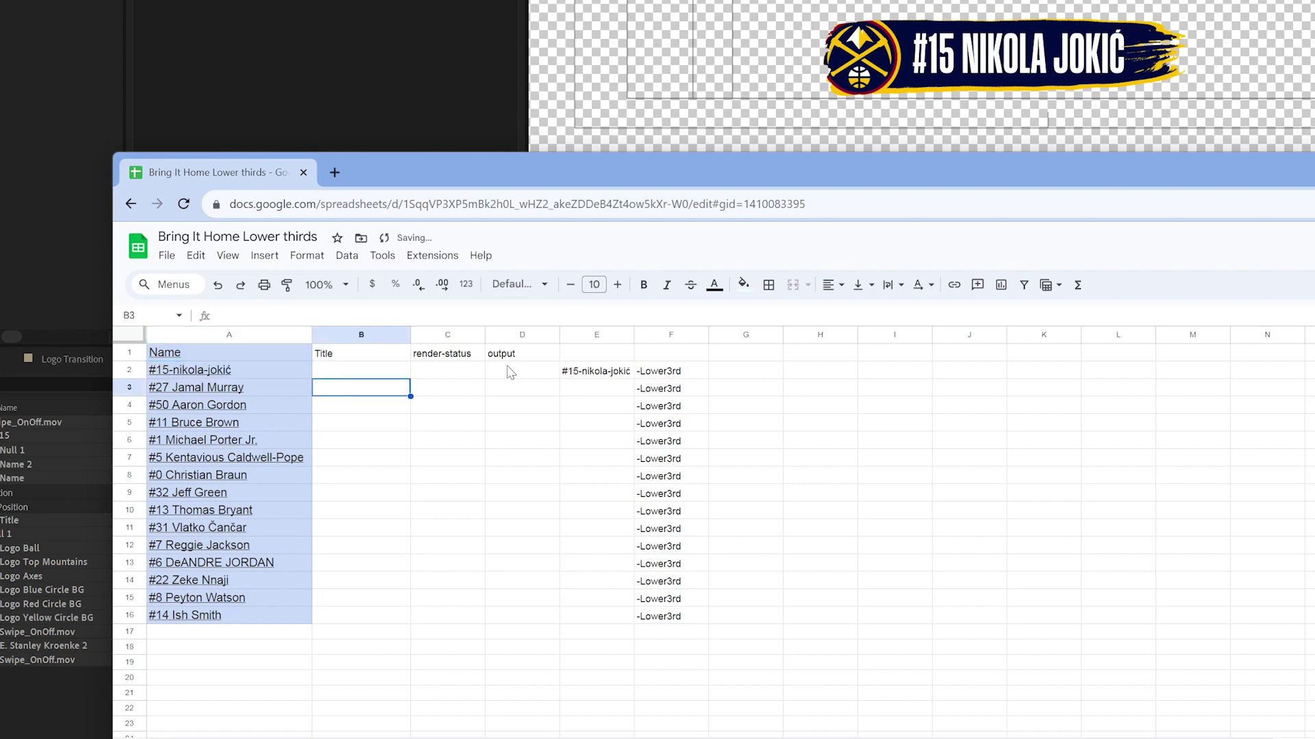
left_click(533, 373)
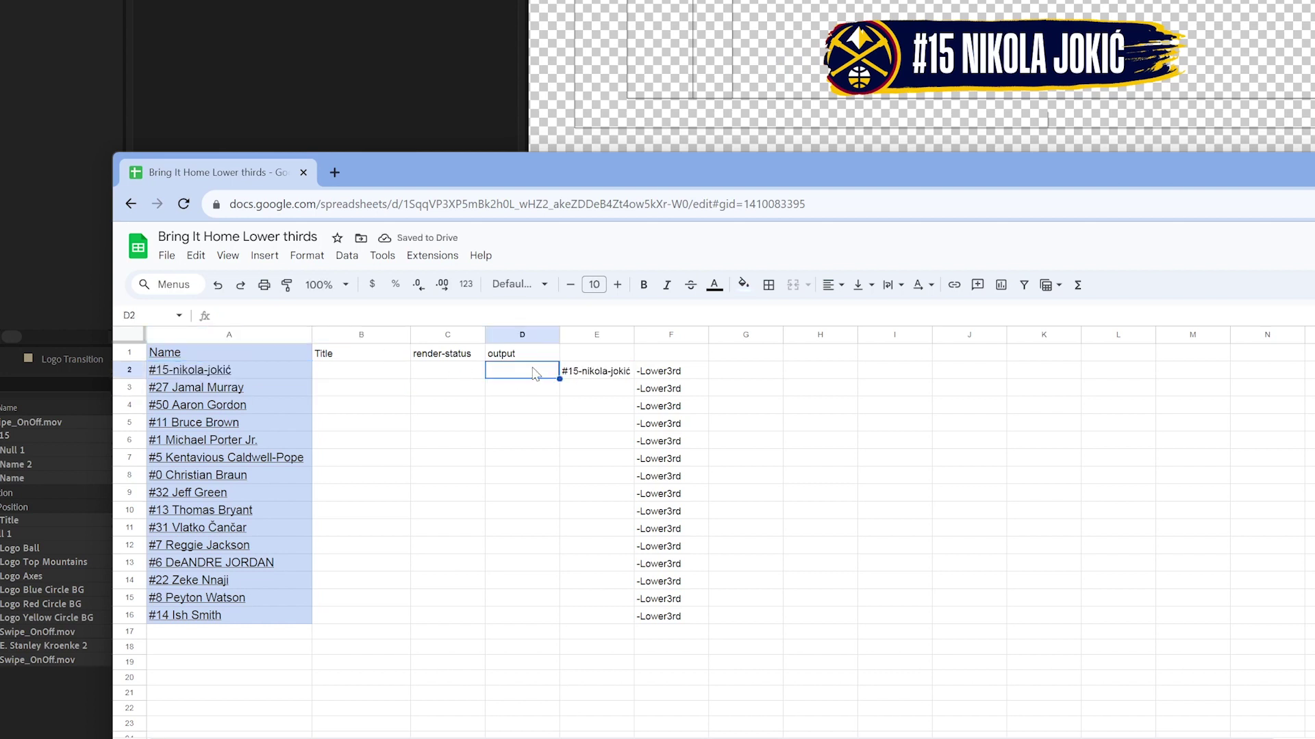
Change E2's formula to =INDEX(SPLIT(A2, "-"),3) so it returns 'jokić'
left_click(595, 371)
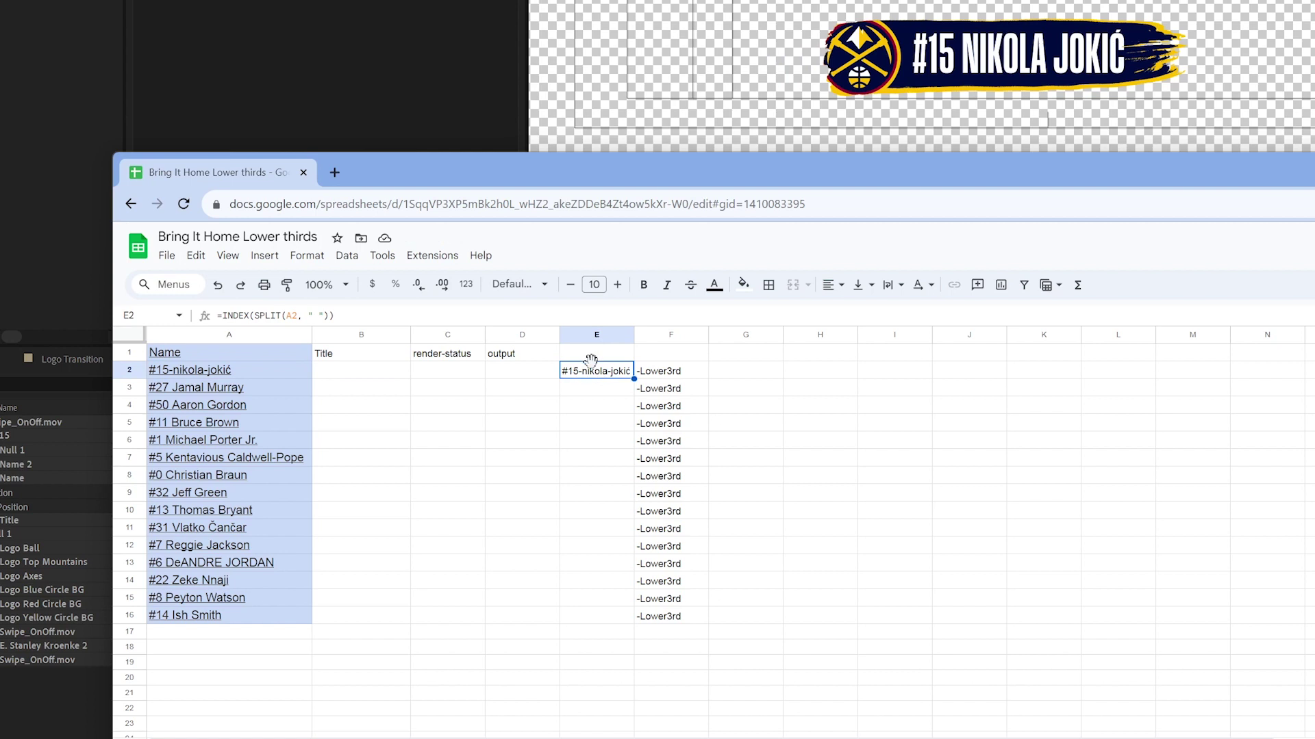
left_click(320, 316)
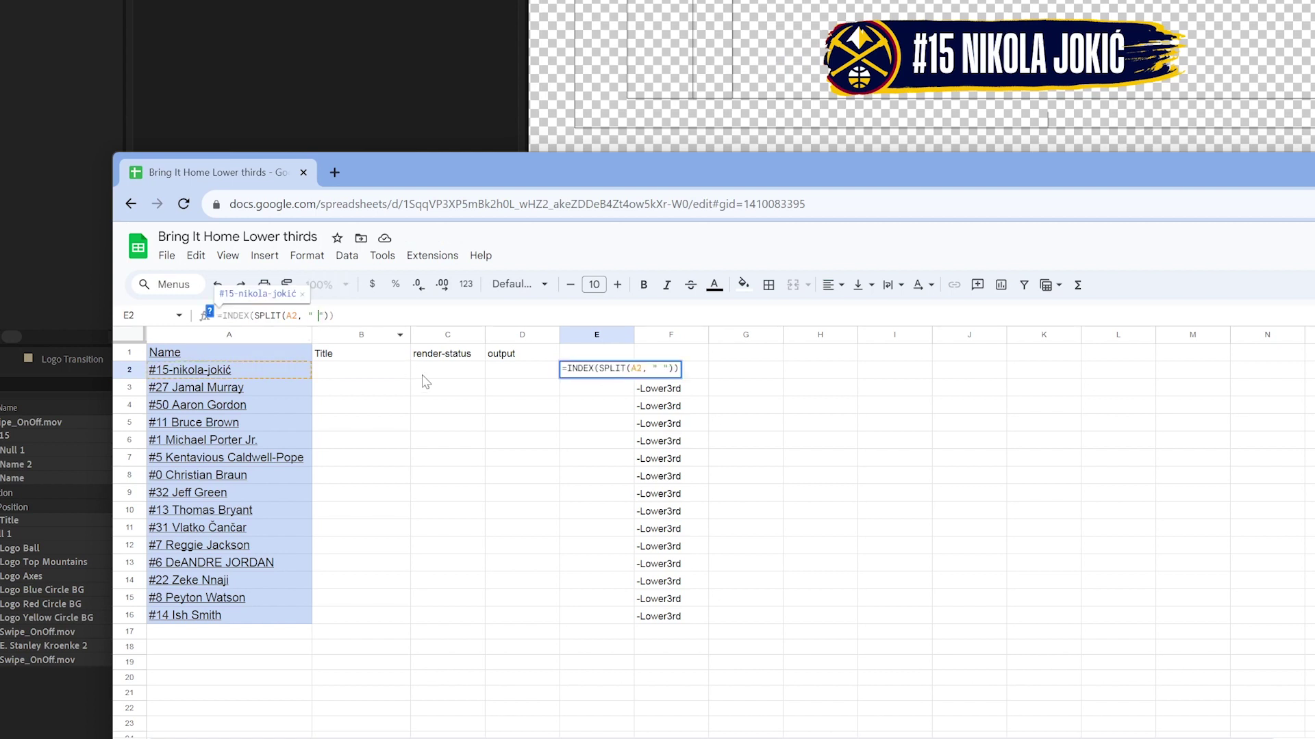
key("BackSpace")
type("-")
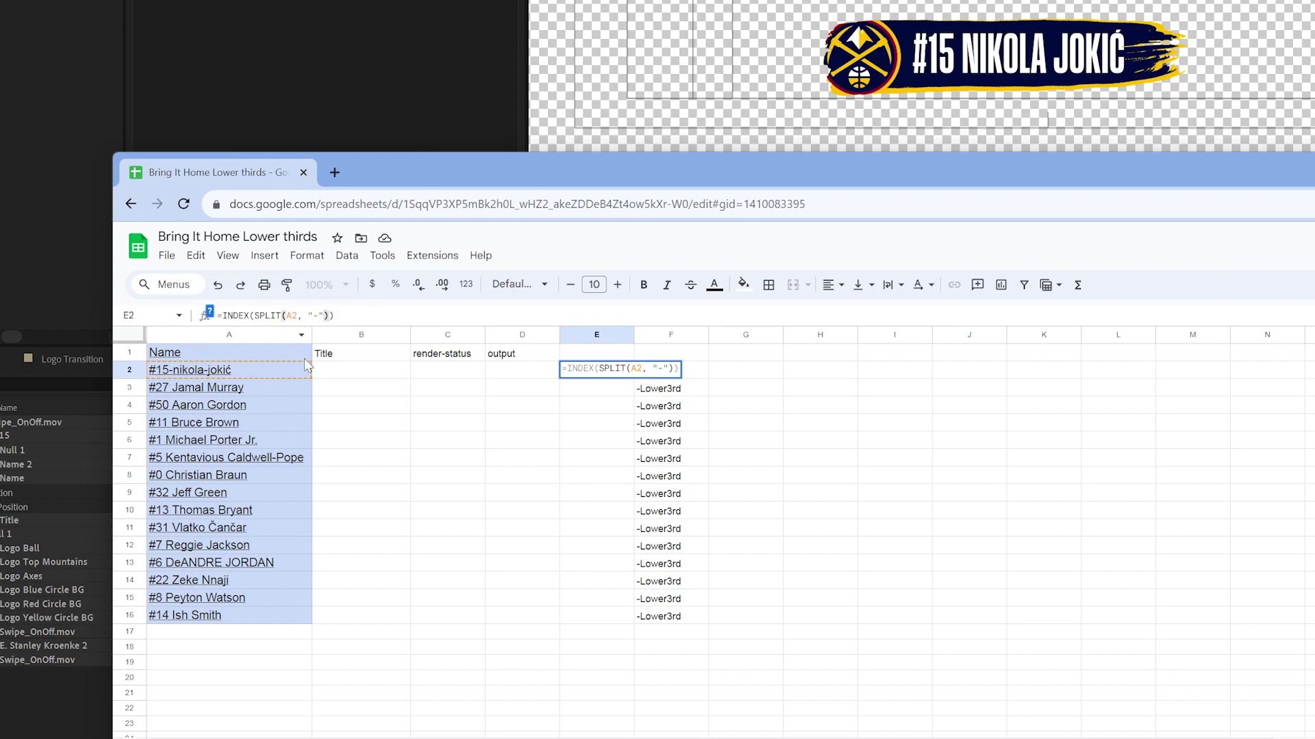
type(",3")
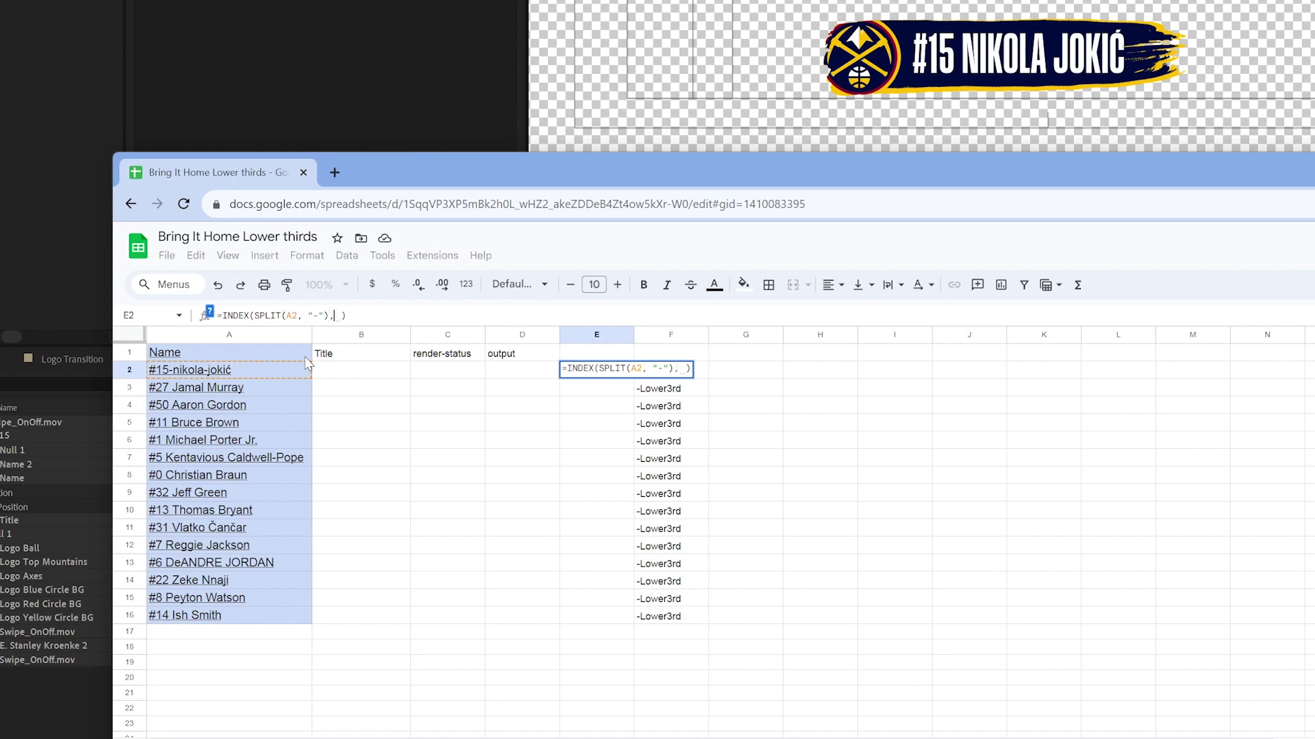
key("Return")
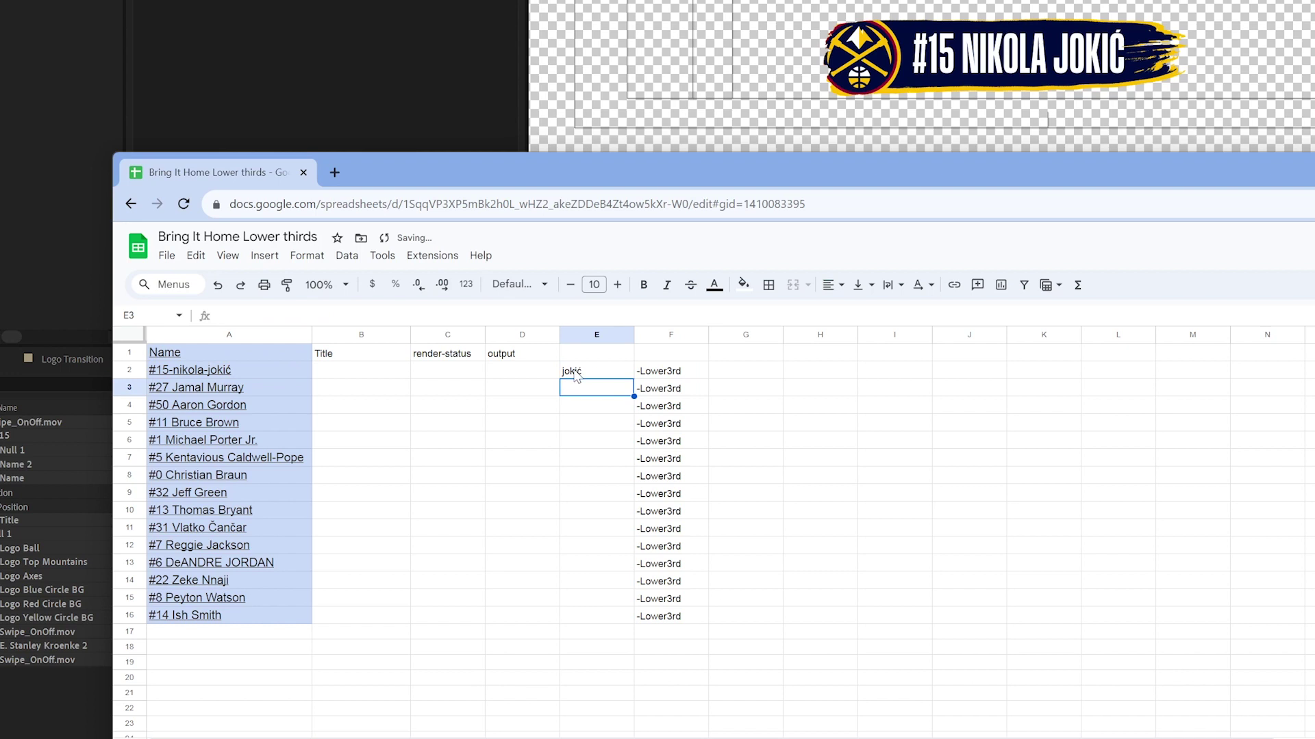
left_click(204, 375)
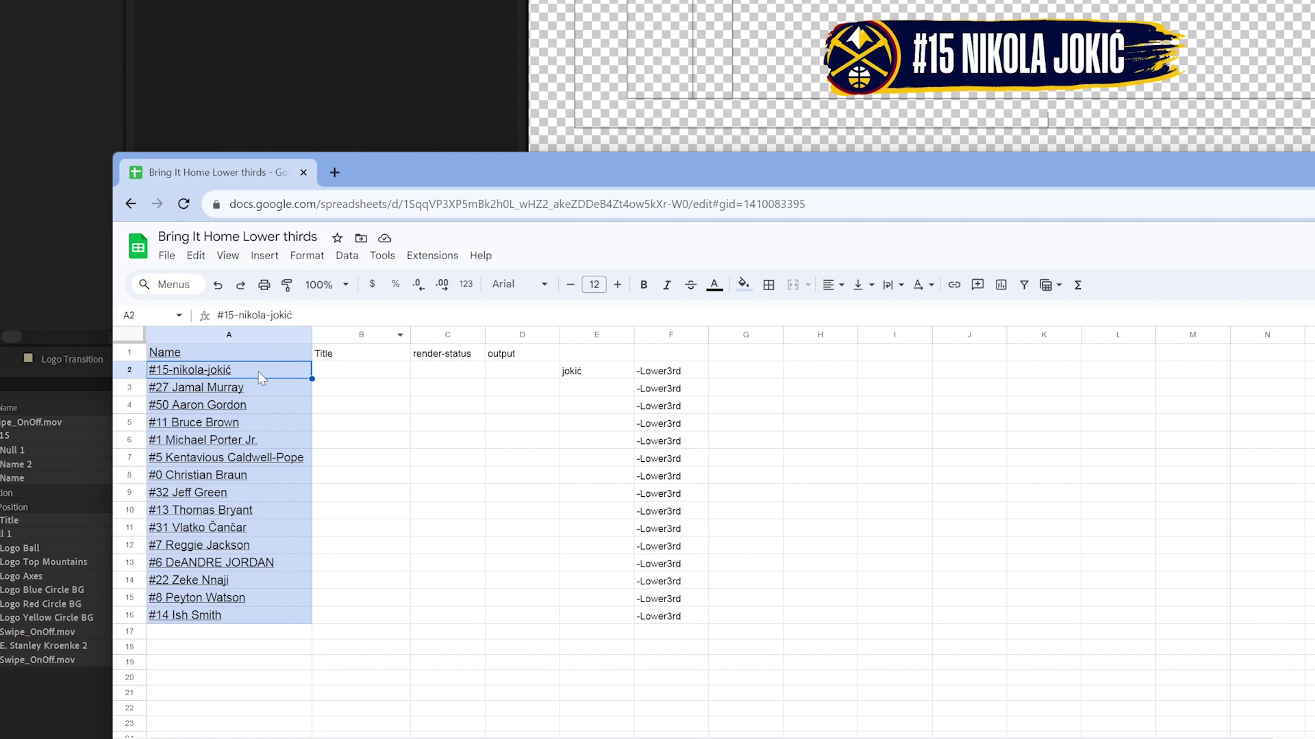
left_click(237, 315)
Turn the hyphens in A2 back into spaces so it reads '#15 nikola jokić'
key("BackSpace")
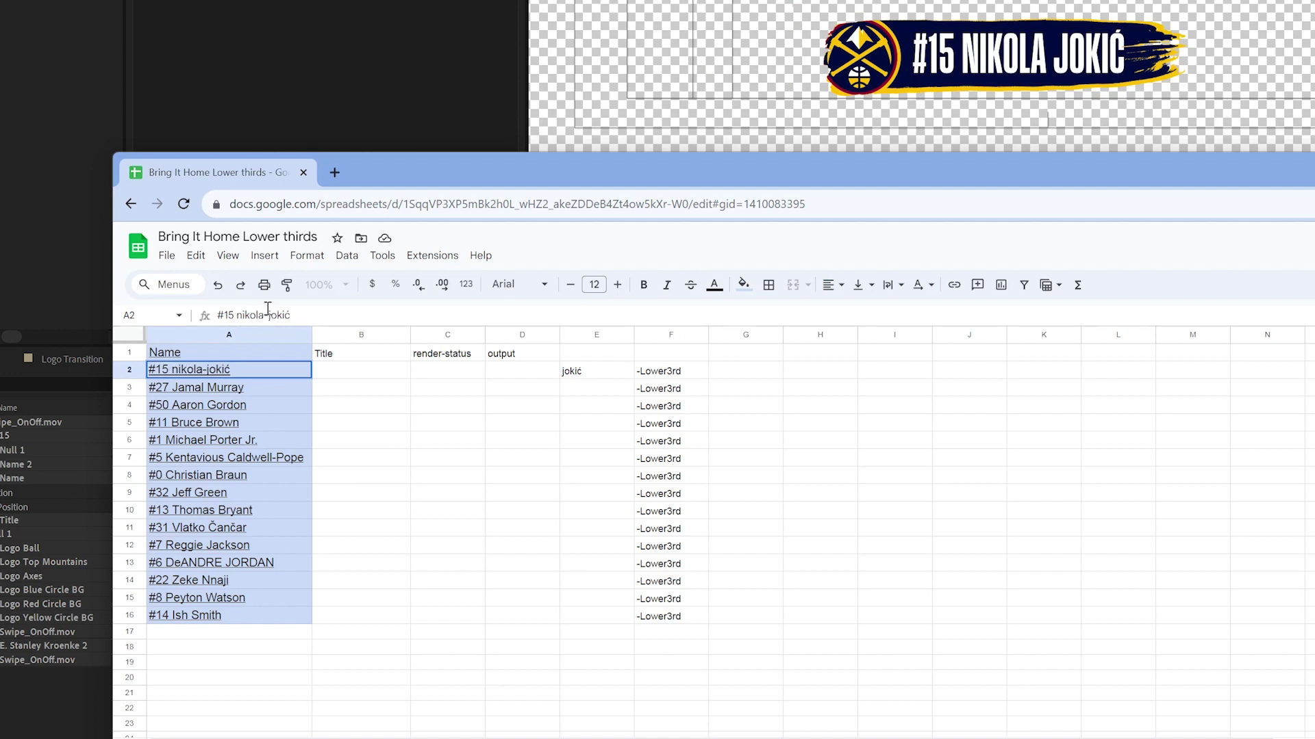
left_click(270, 315)
key("BackSpace")
left_click(493, 373)
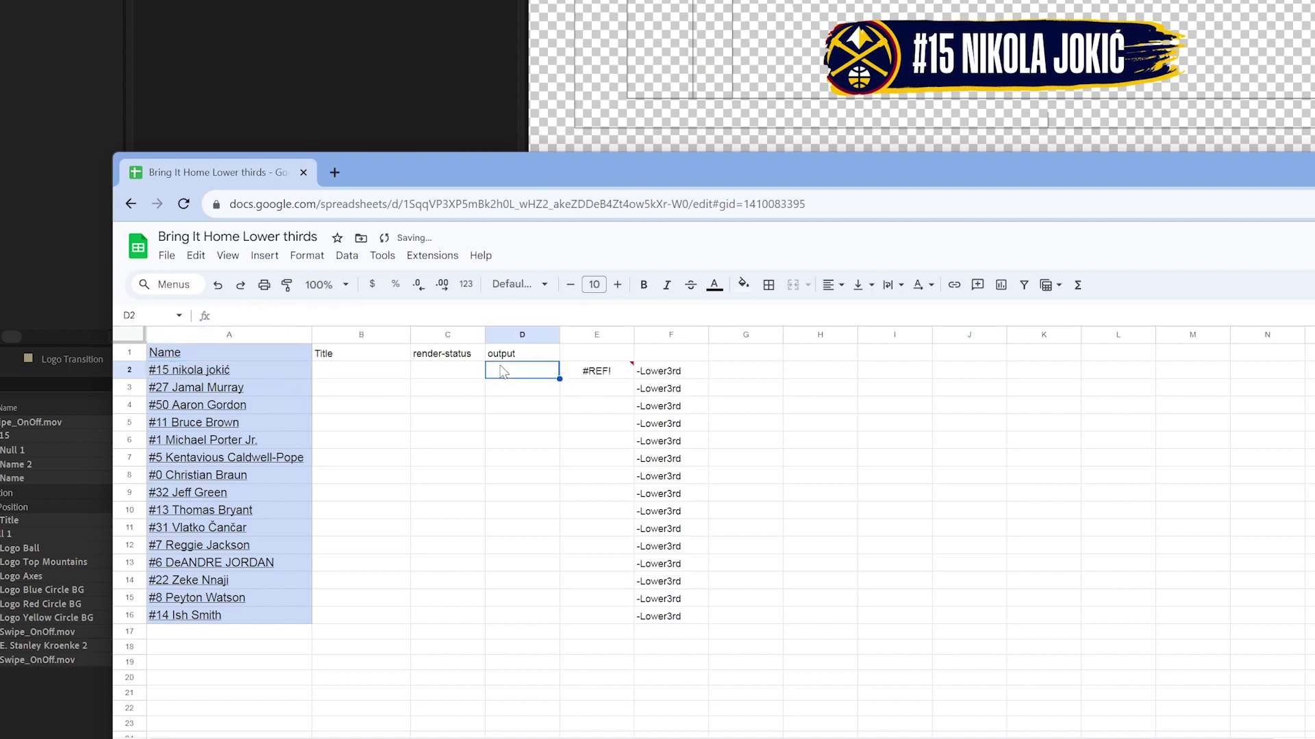
left_click(576, 359)
Fix E2's #REF! error by splitting on a space: =INDEX(SPLIT(A2, " "),3), returning 'jokić'
left_click(579, 371)
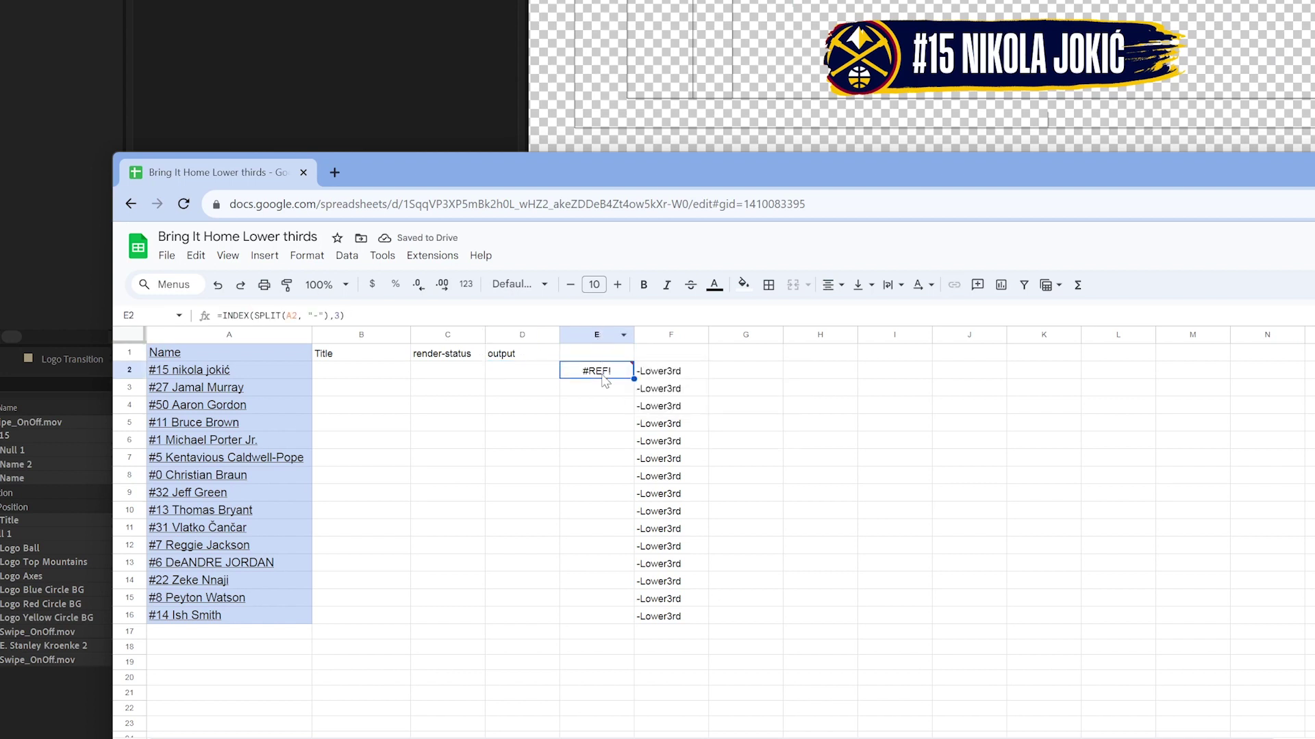
left_click(318, 316)
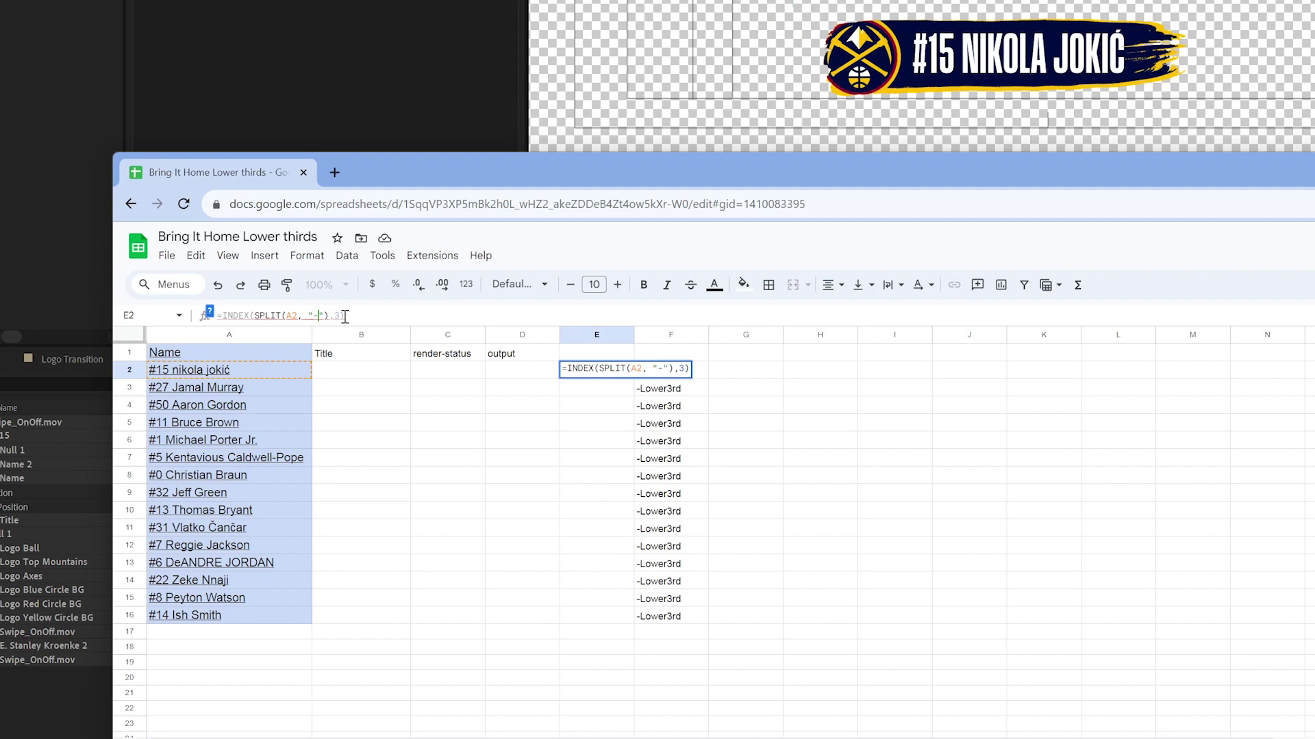
key("BackSpace")
left_click(393, 313)
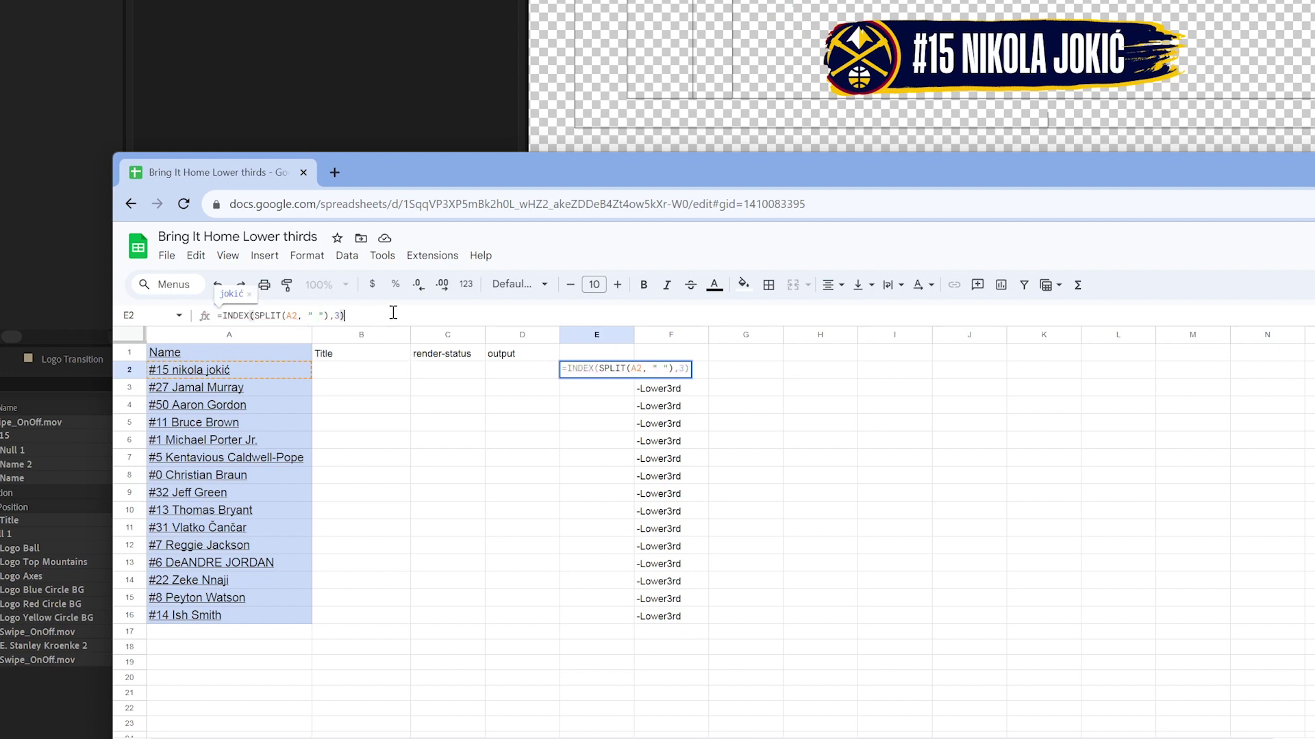
key("Return")
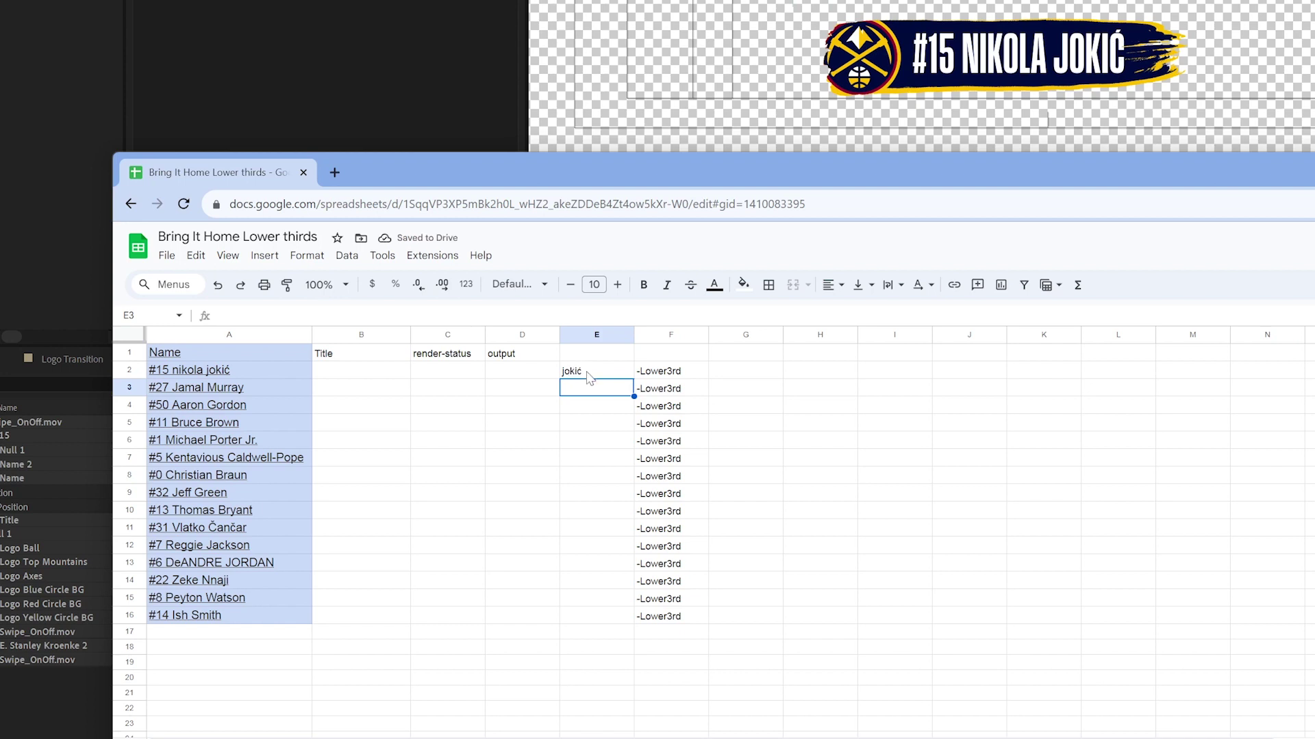
left_click(590, 373)
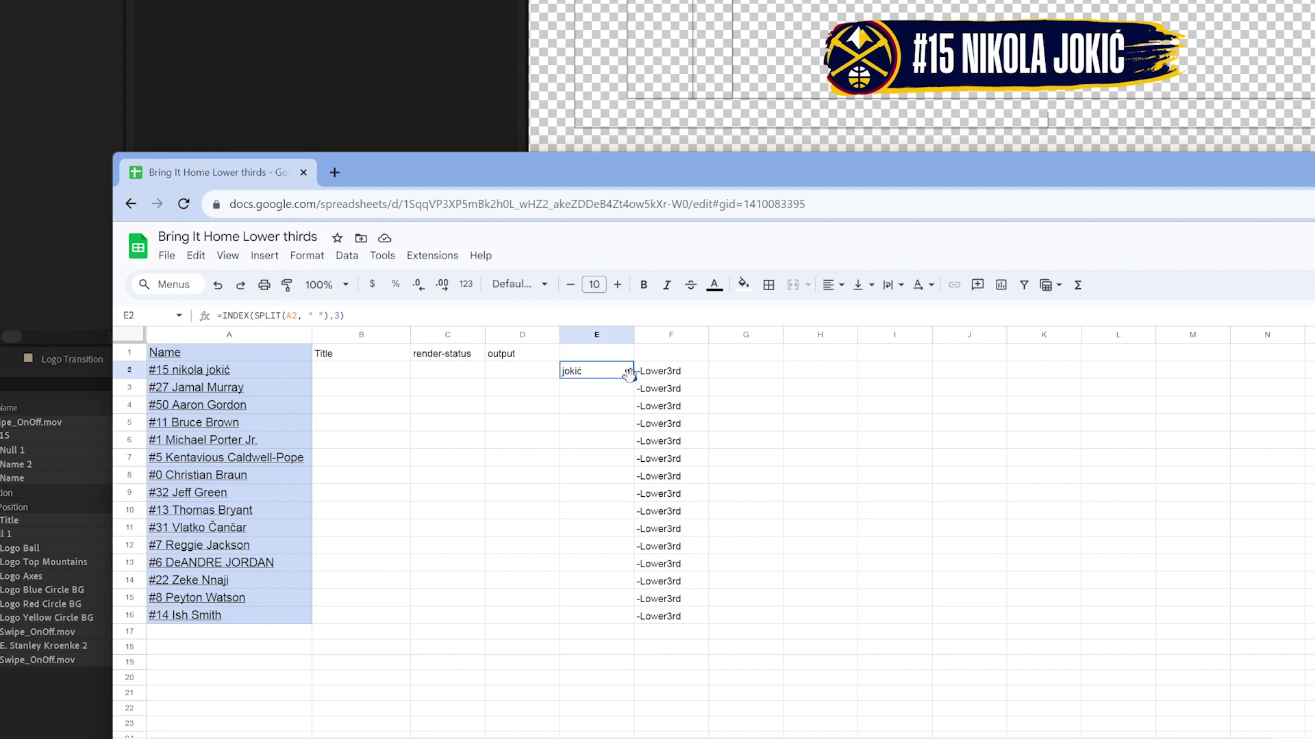
Fill E2's last-name formula down to E16, then open E2's formula for editing
left_click_drag(634, 379, 634, 618)
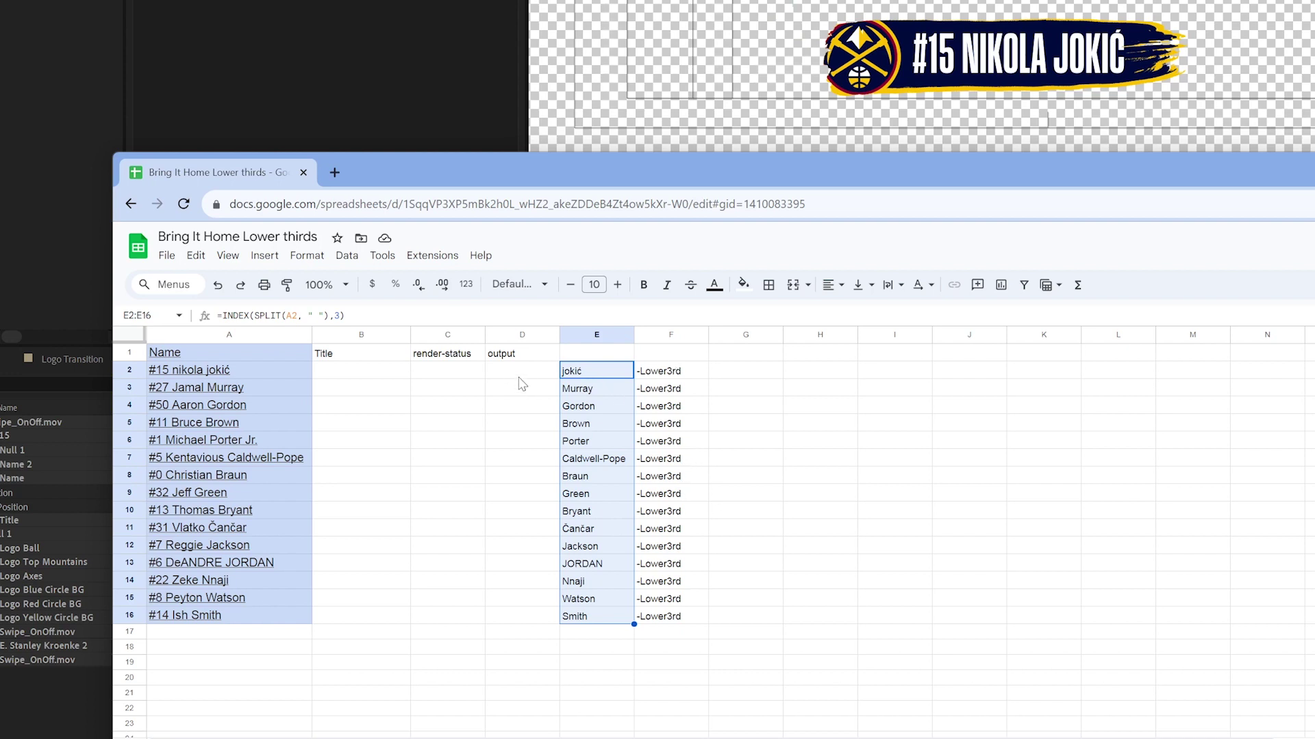
left_click(566, 377)
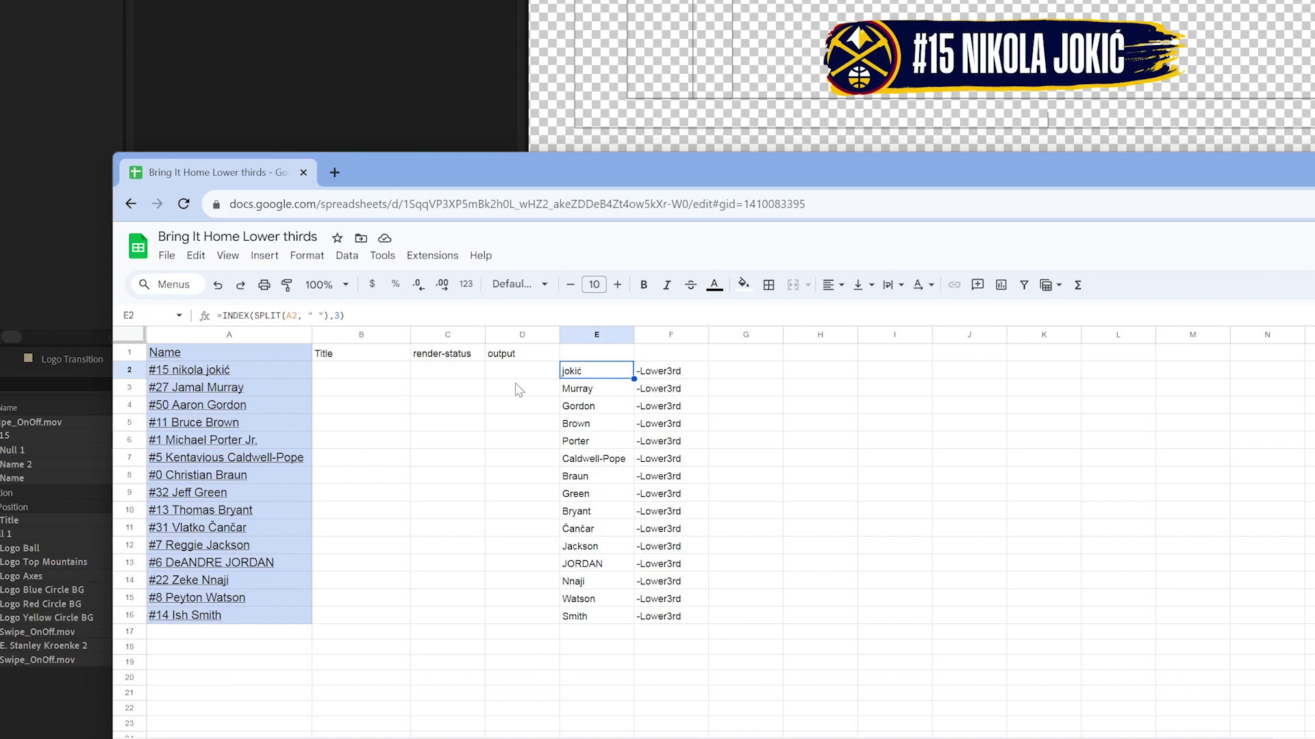
double_click(338, 315)
Try index 1 in column E to show jersey numbers through row 16, then undo back to last names
type("1")
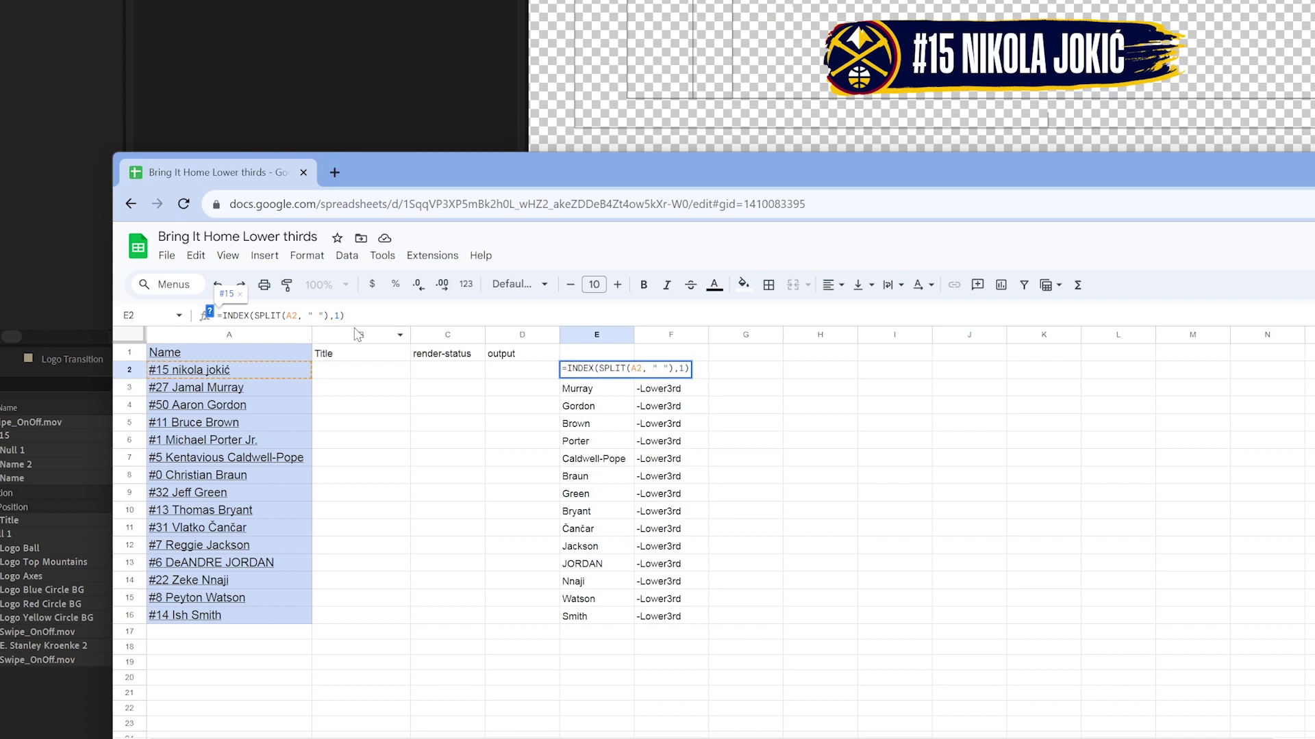
key("Return")
left_click(585, 374)
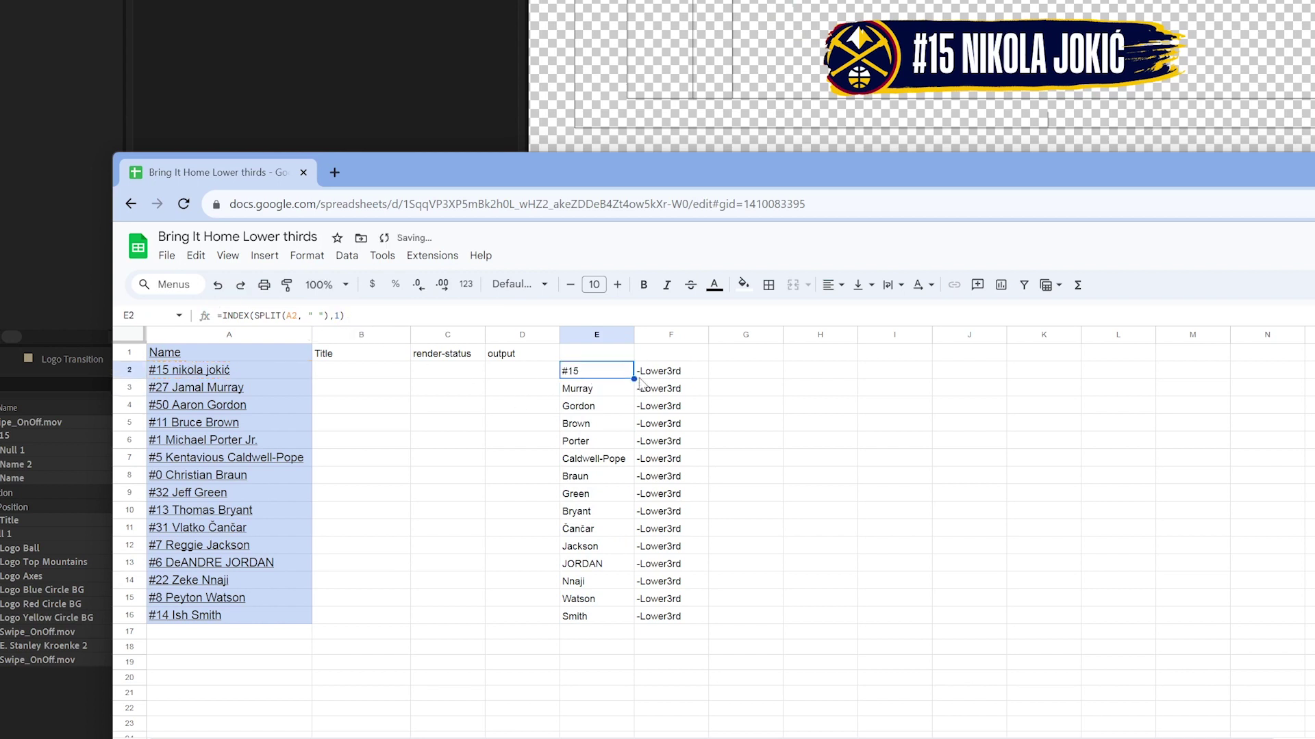
left_click_drag(635, 379, 634, 626)
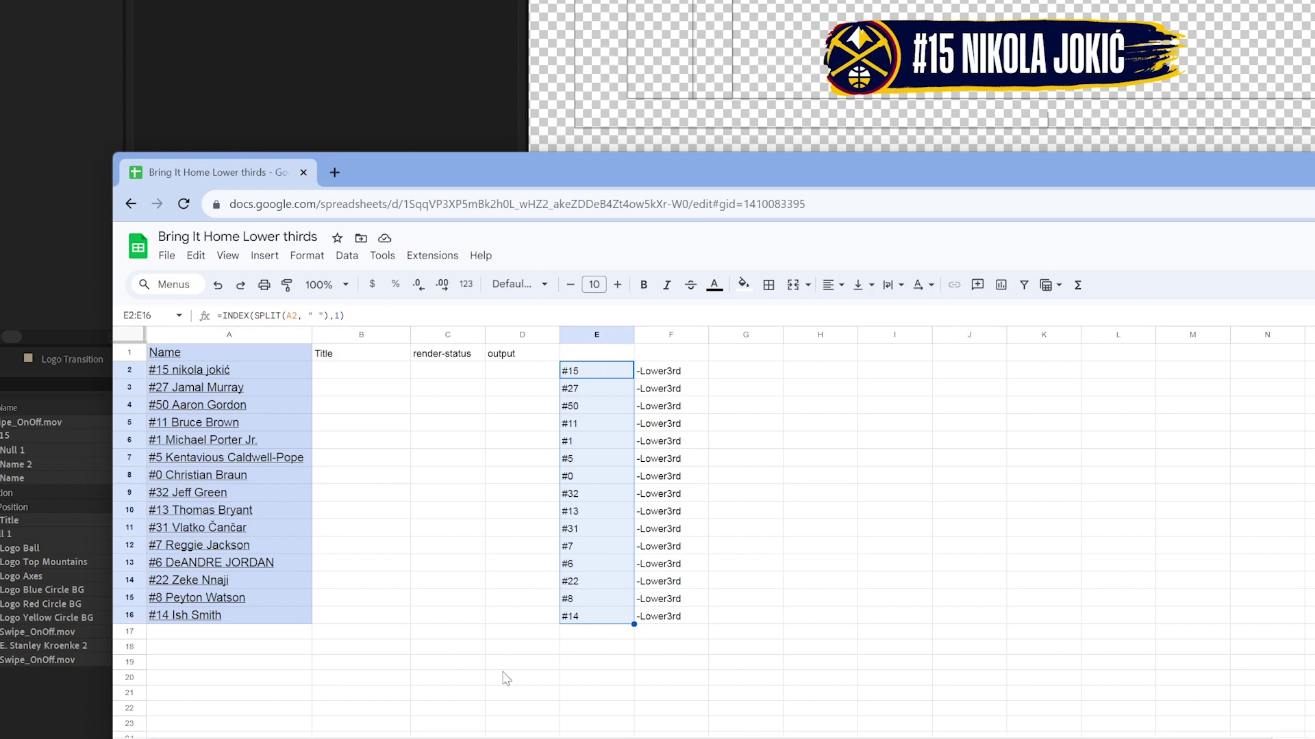
key("ctrl+z")
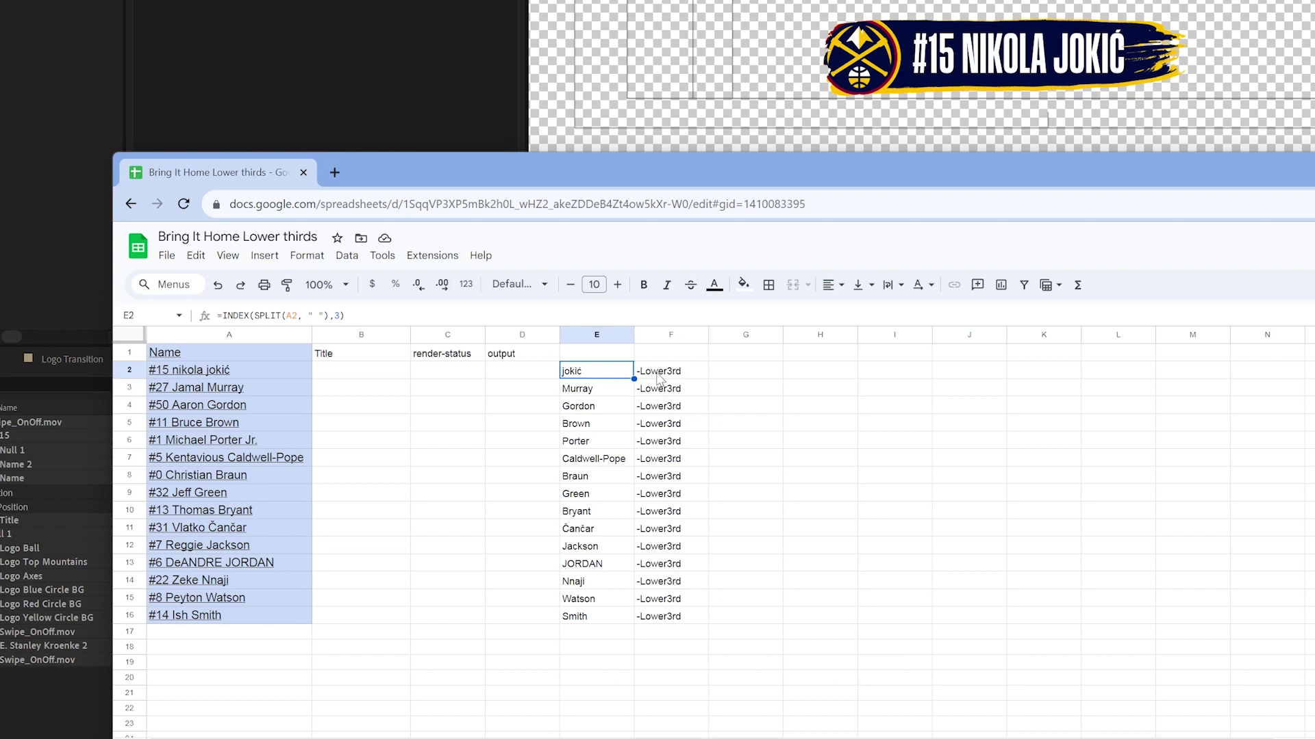
left_click(514, 370)
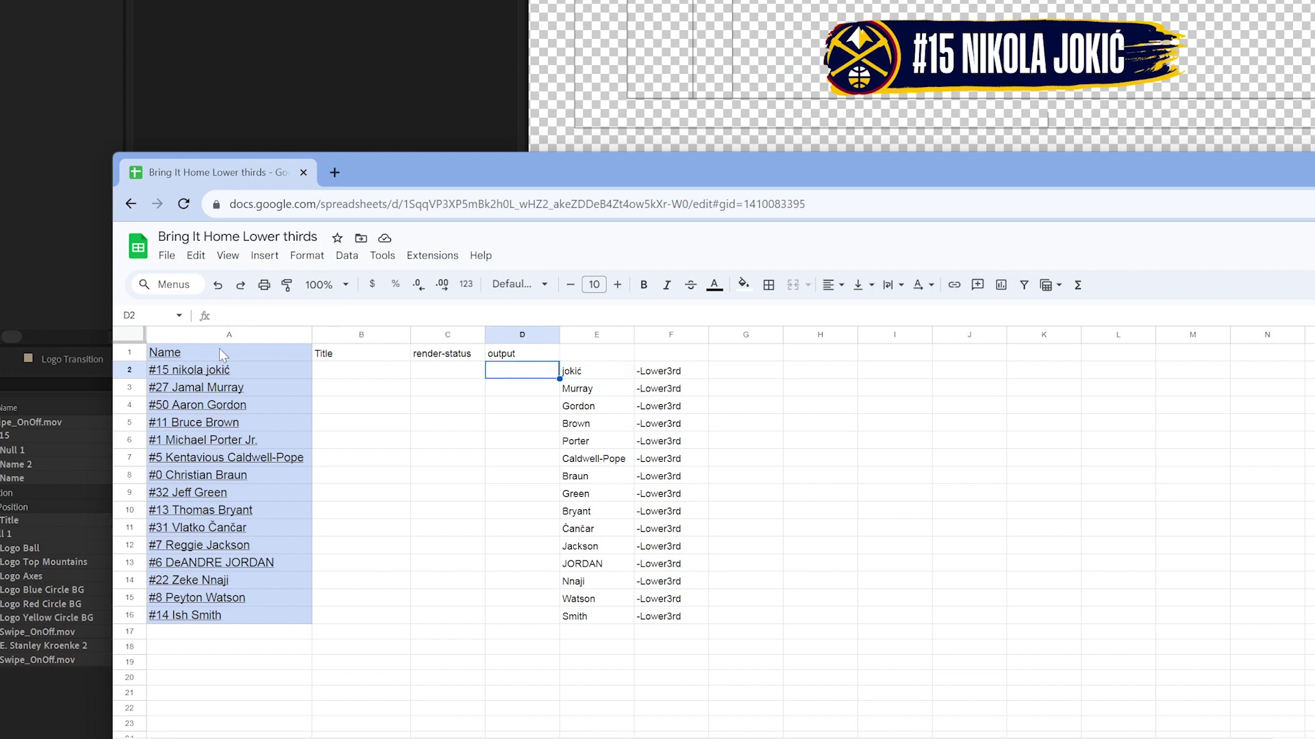
Enter =CONCATENATE(E2,F2) in D2 to join the last name with its -Lower3rd suffix
left_click(284, 317)
type("=")
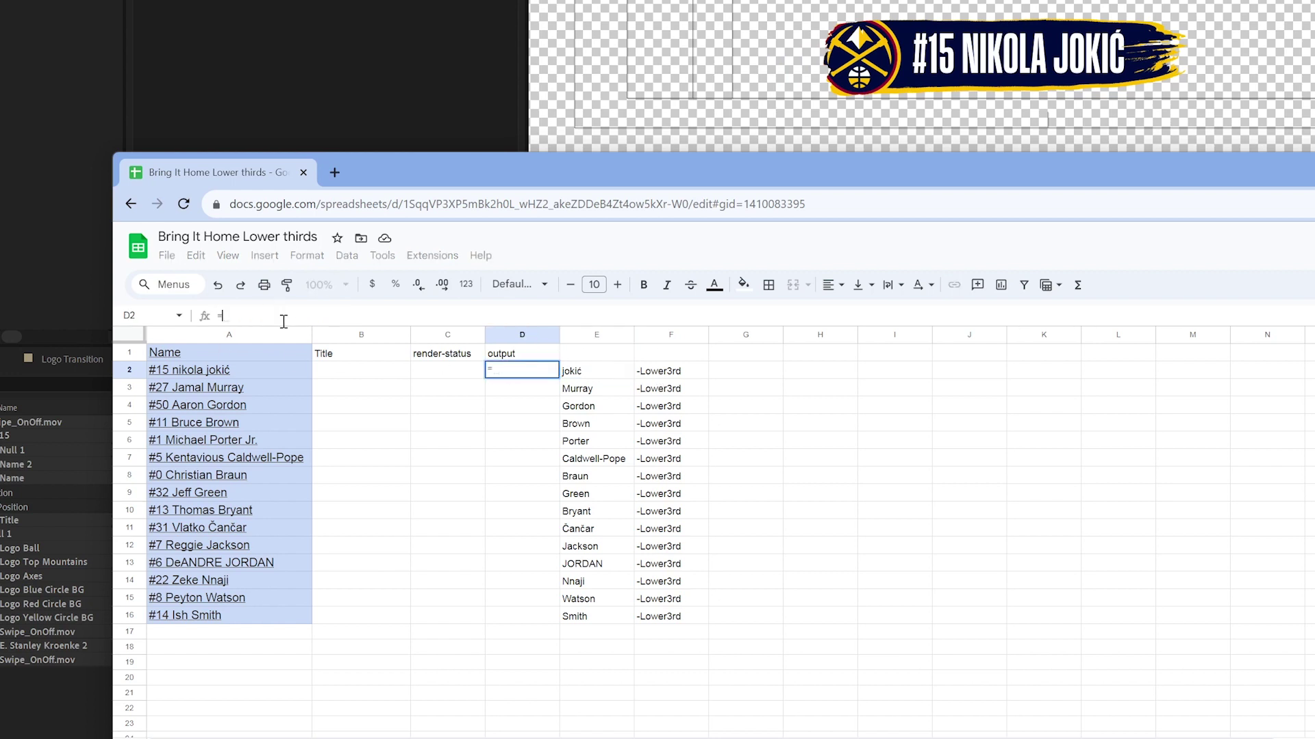
type("conc")
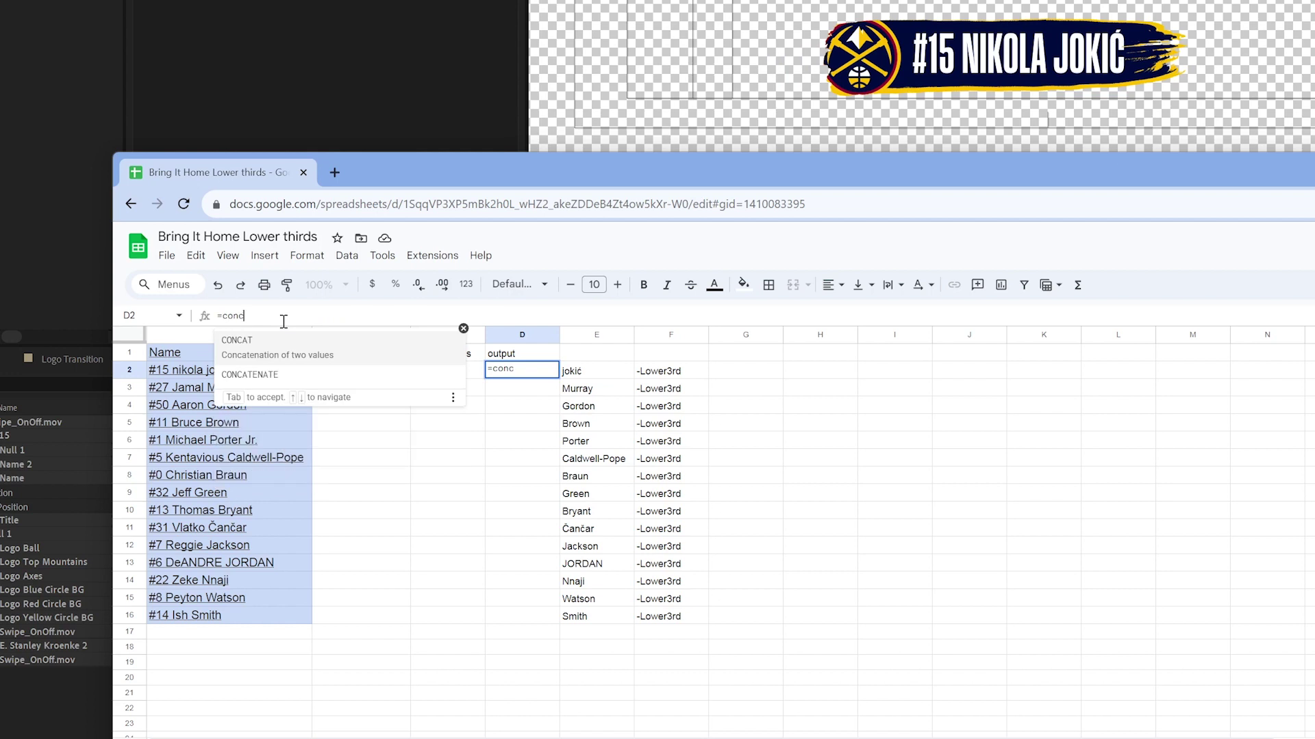
left_click(280, 370)
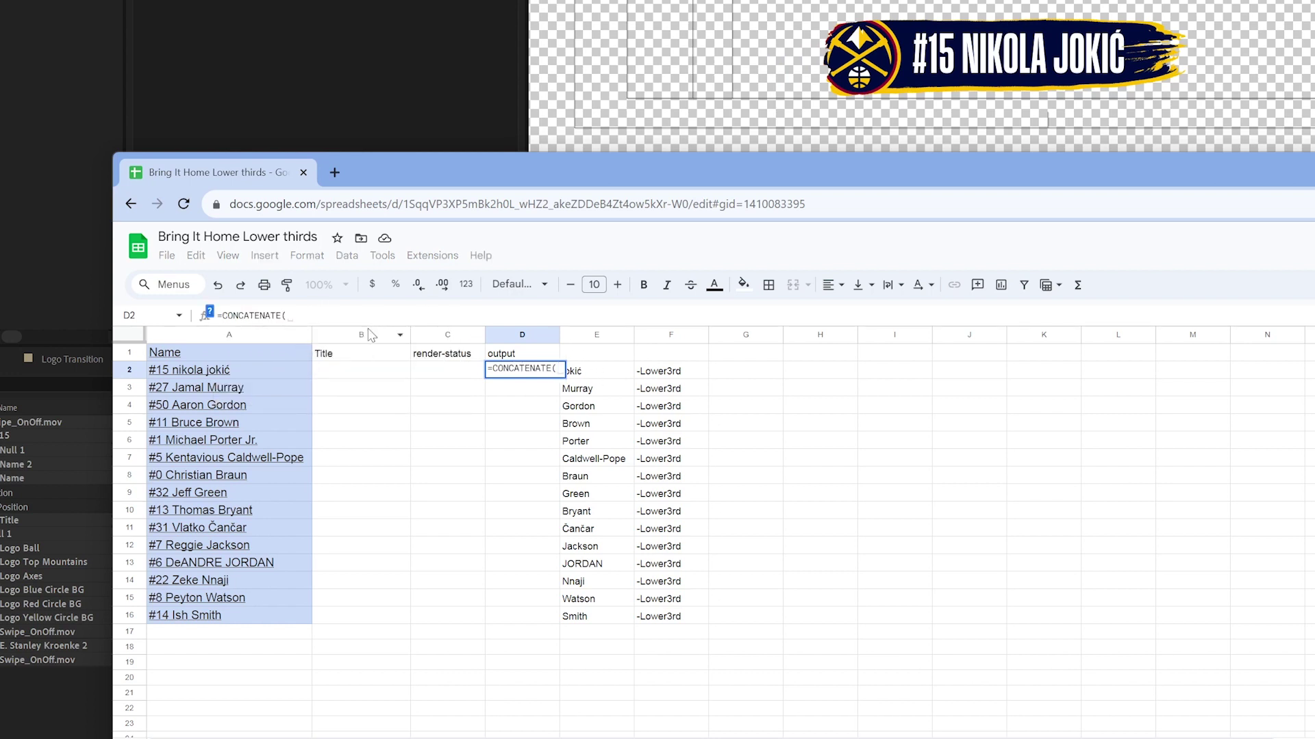
left_click(610, 375)
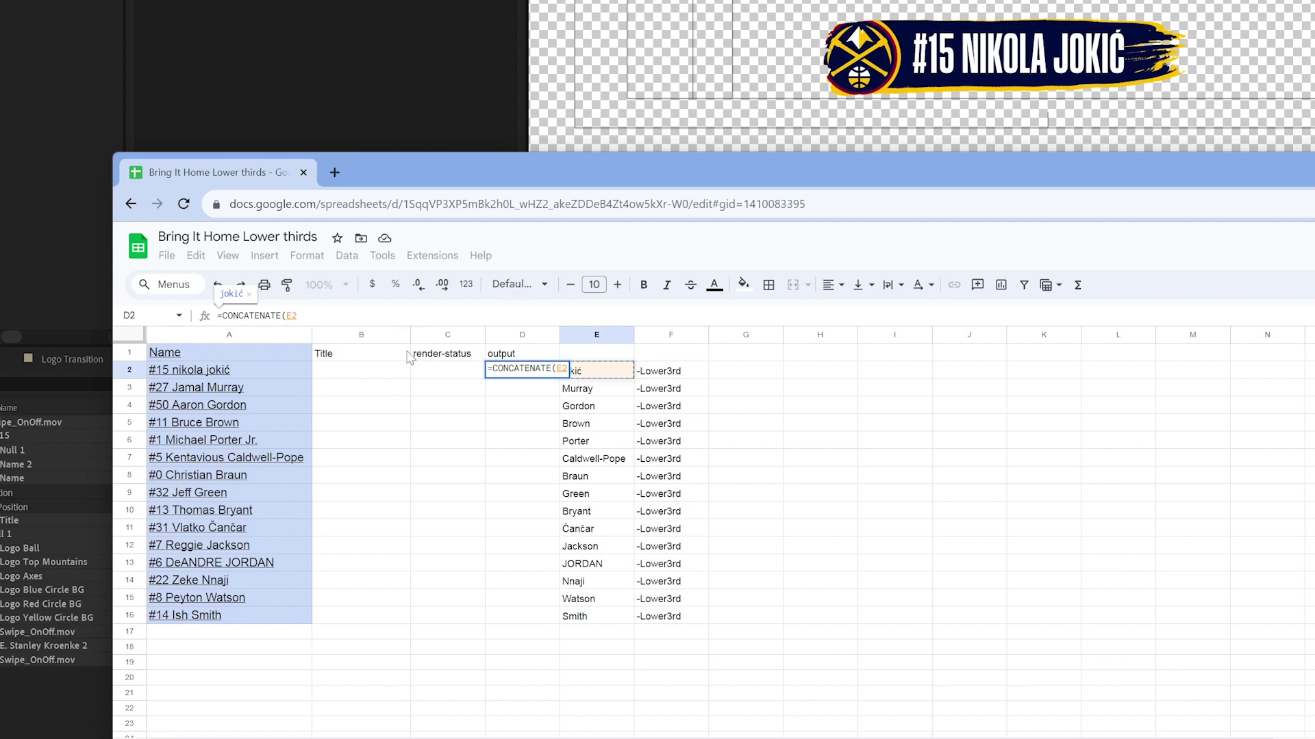
type(",")
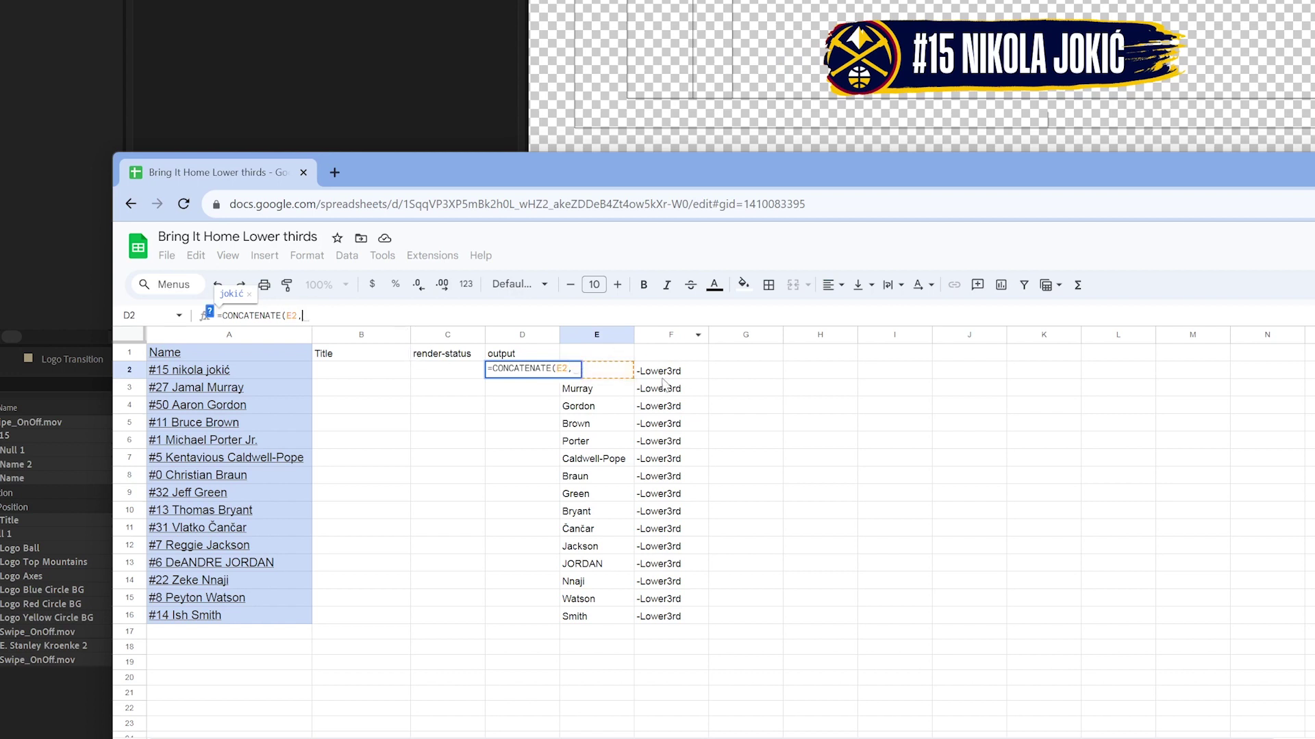
left_click(662, 377)
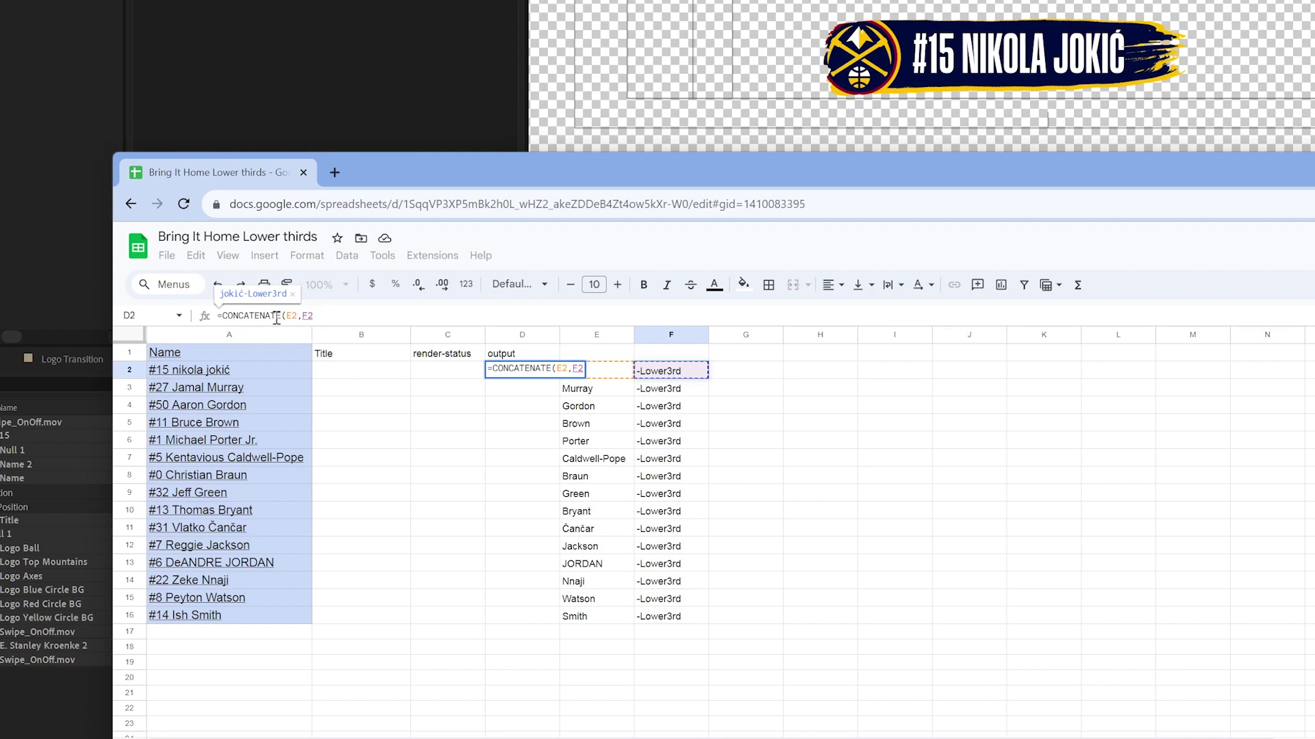
type(")")
key("Return")
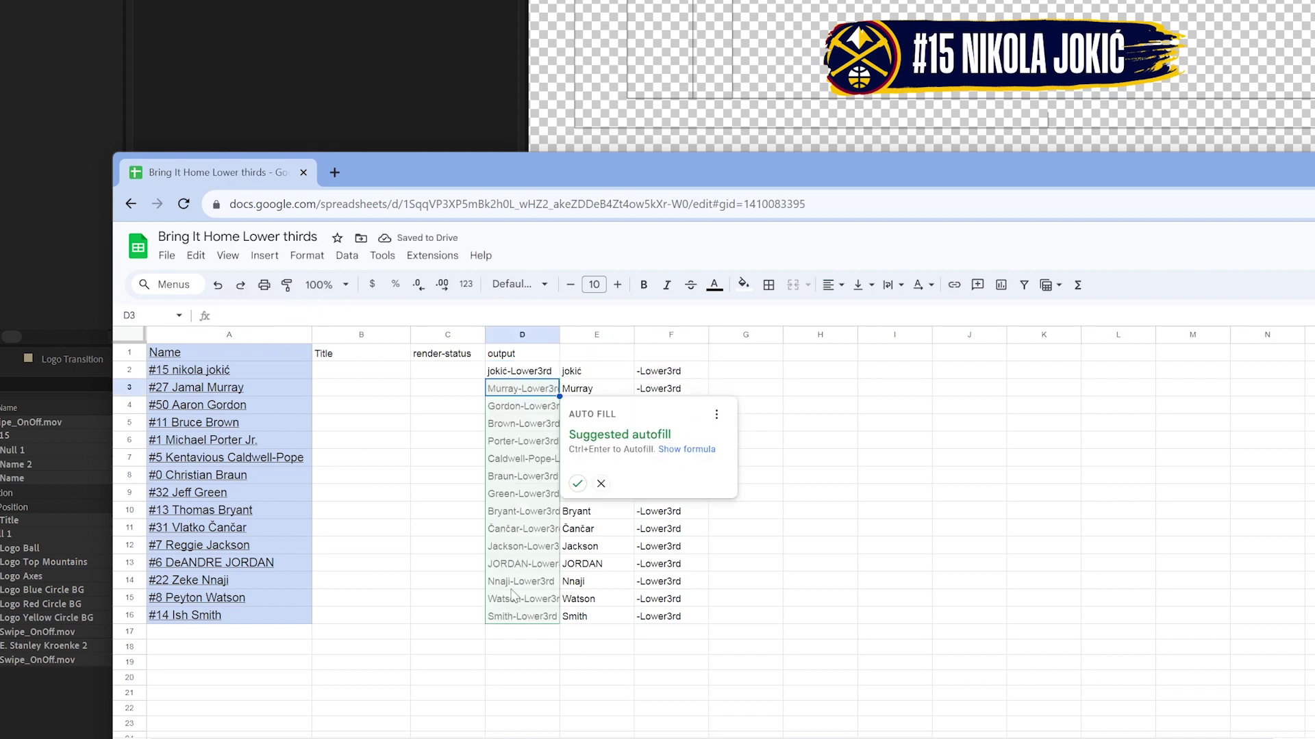
Accept the suggested autofill for rows 2–16 and widen column D to fit the output names
left_click(578, 485)
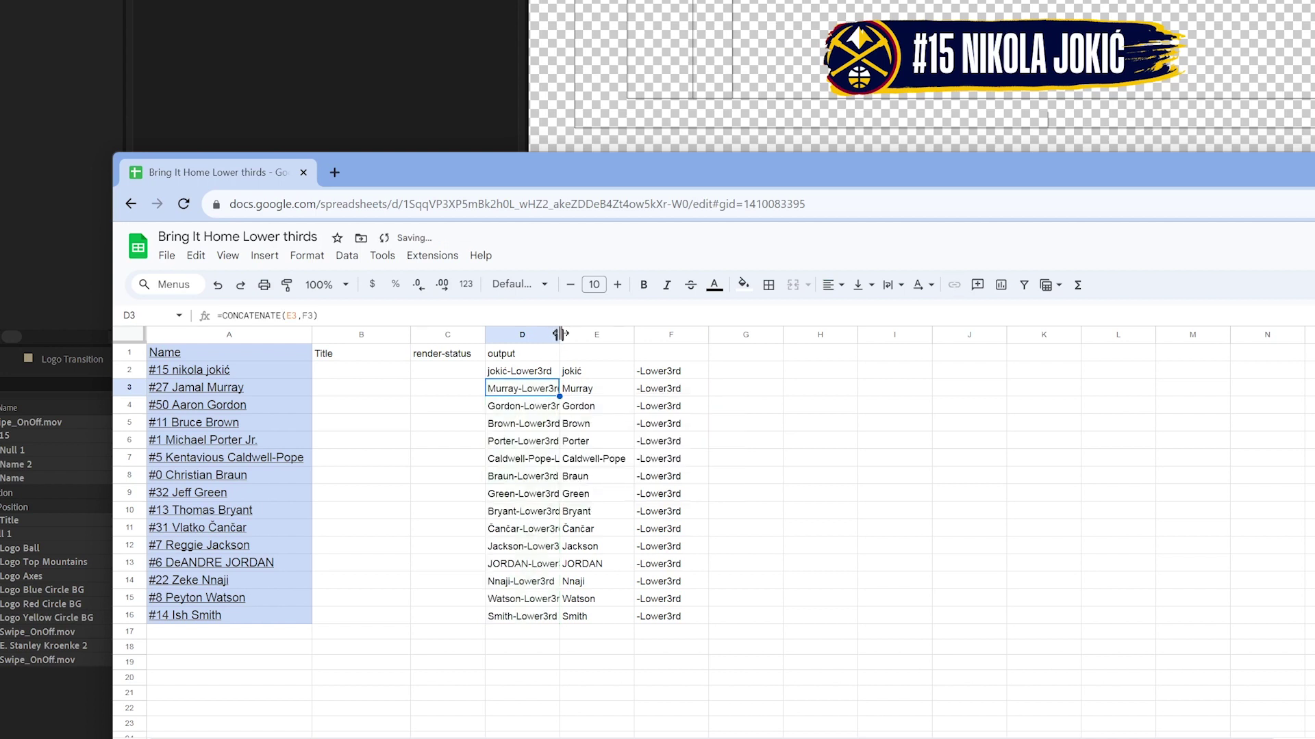
left_click_drag(560, 335, 615, 334)
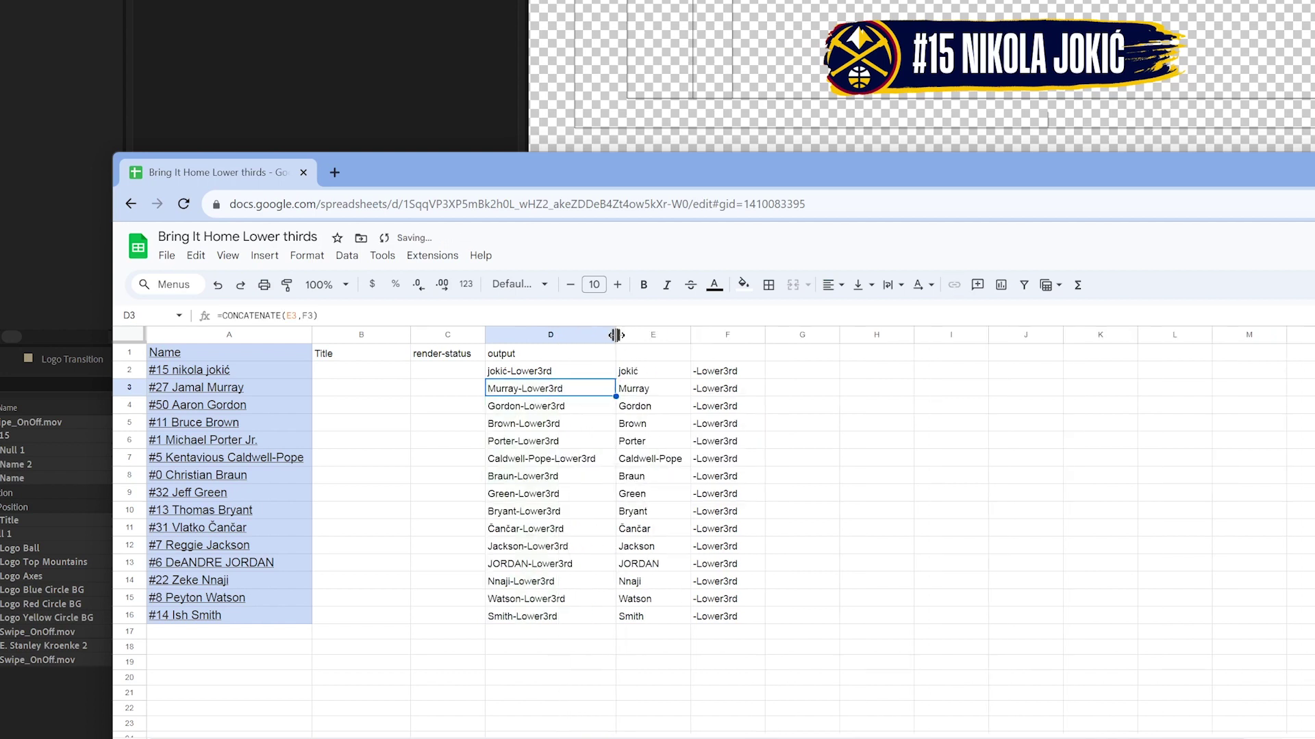
left_click(522, 372)
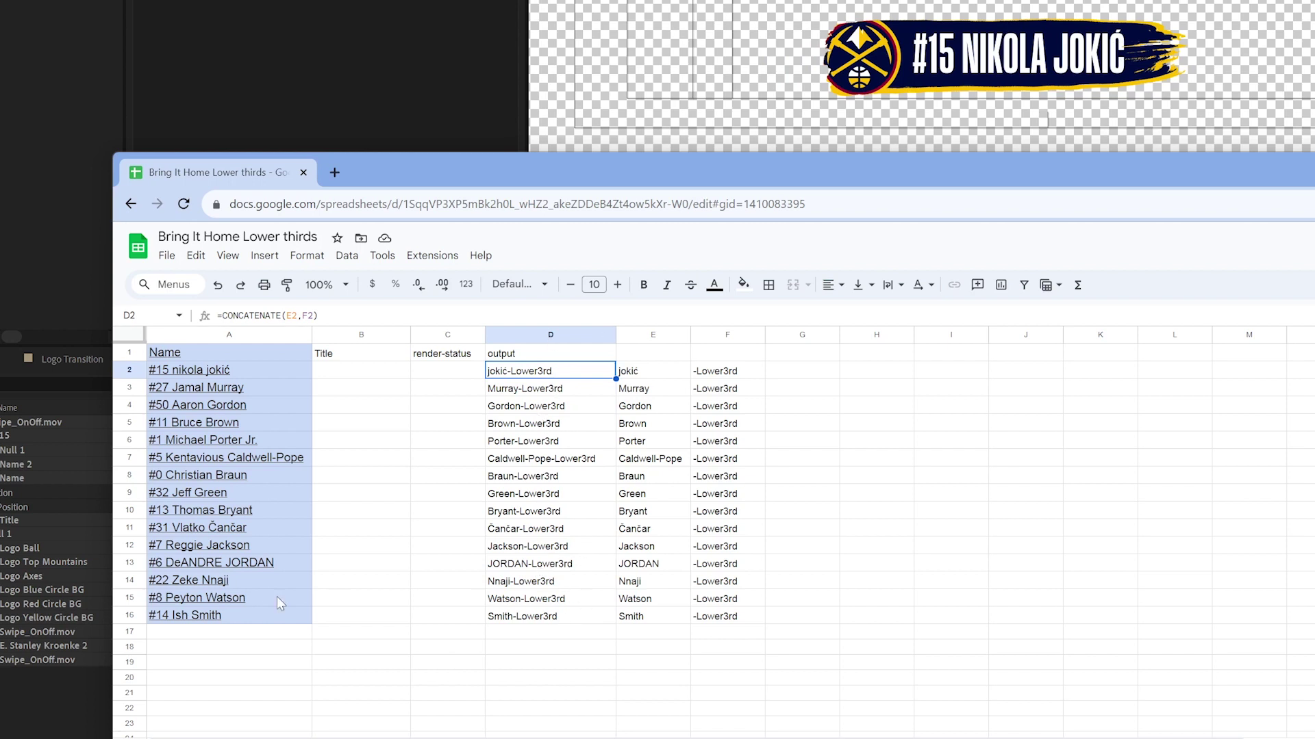
left_click(247, 568)
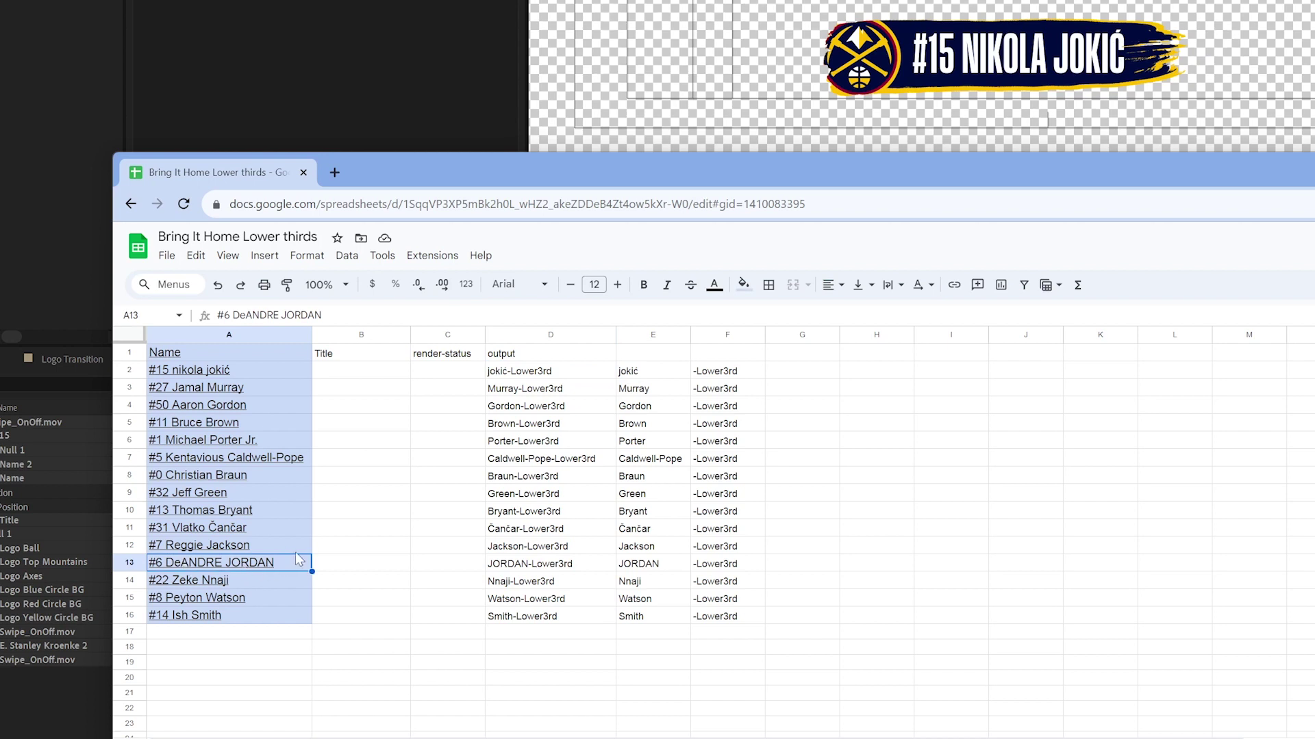
Replace the all-caps JORDAN in A13 with 'Jordan' so its output reads Jordan-Lower3rd
left_click_drag(280, 311, 377, 313)
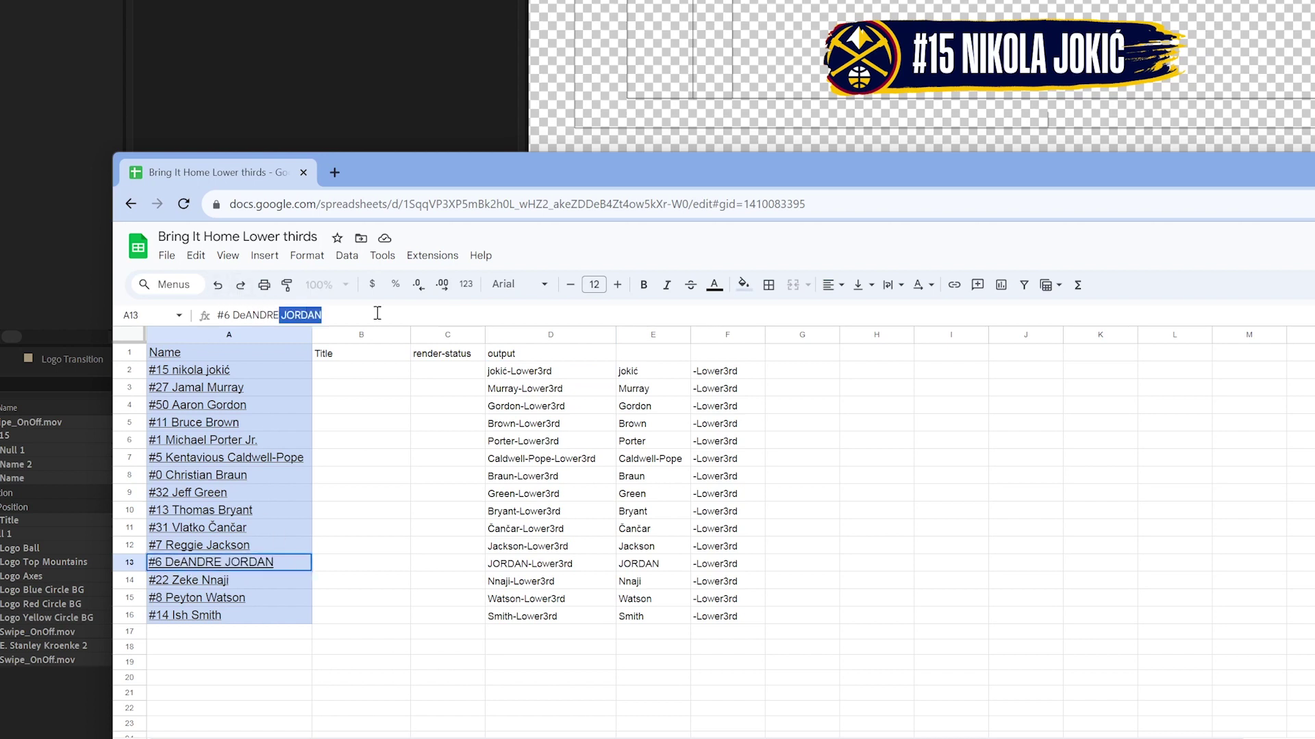
key("BackSpace")
type("jordan")
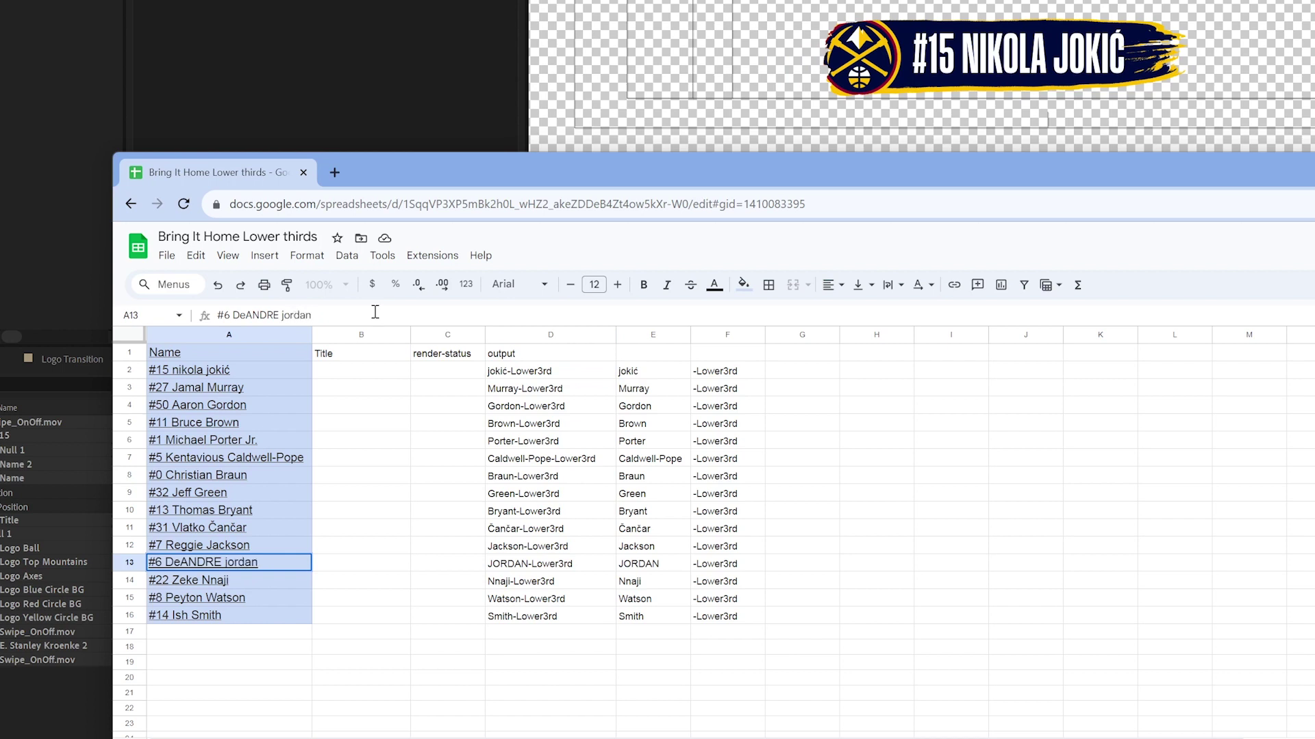
key("Return")
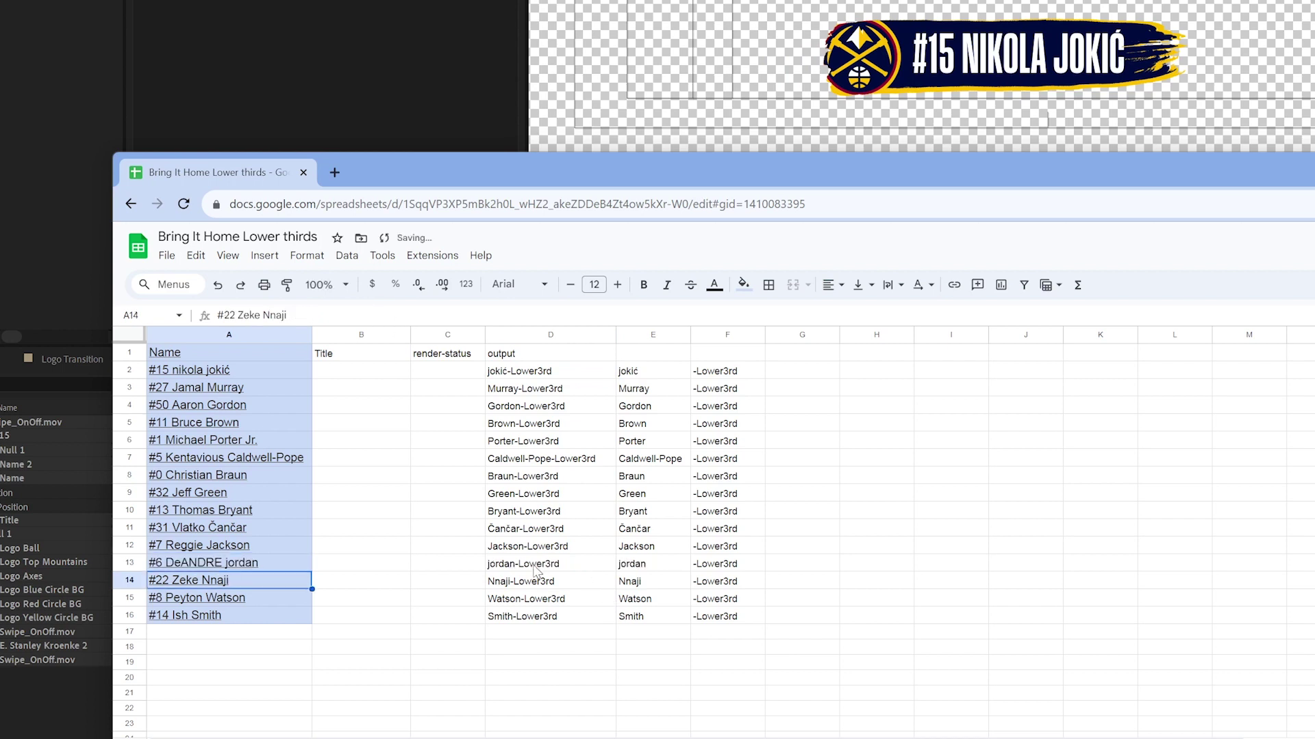
left_click(241, 564)
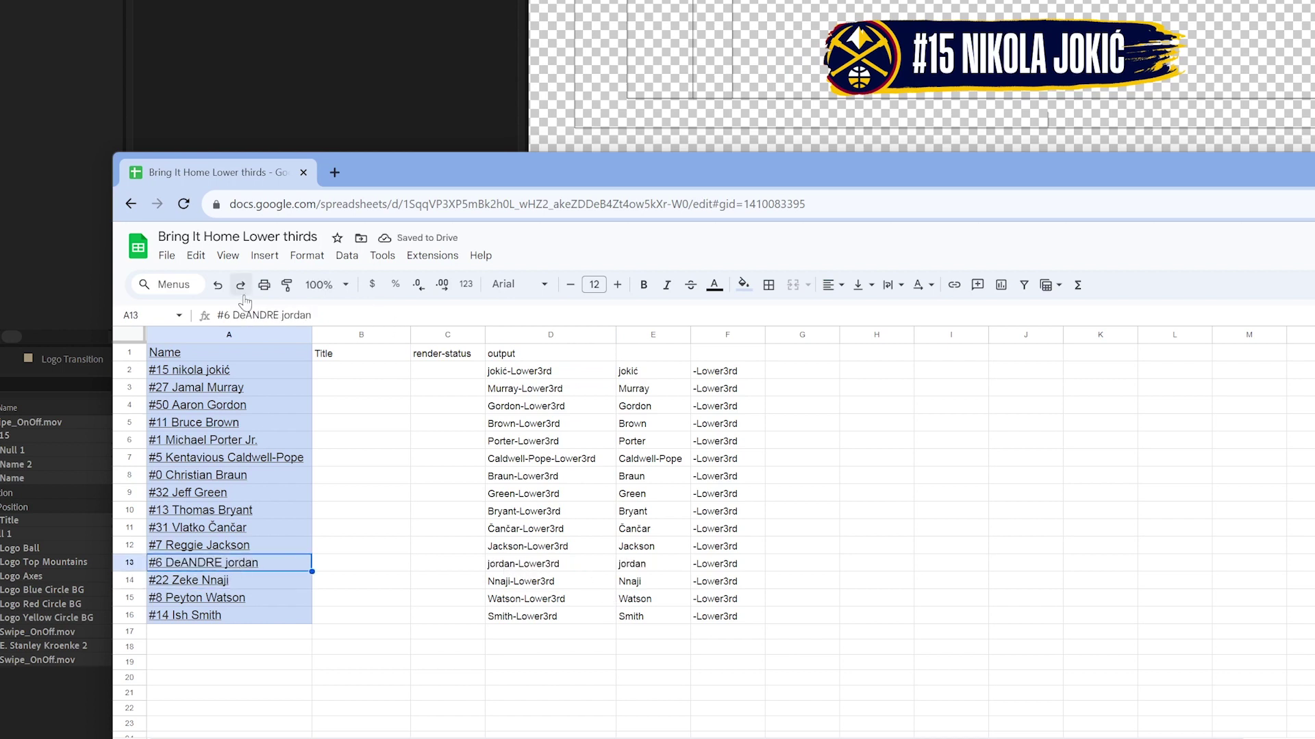
left_click(282, 315)
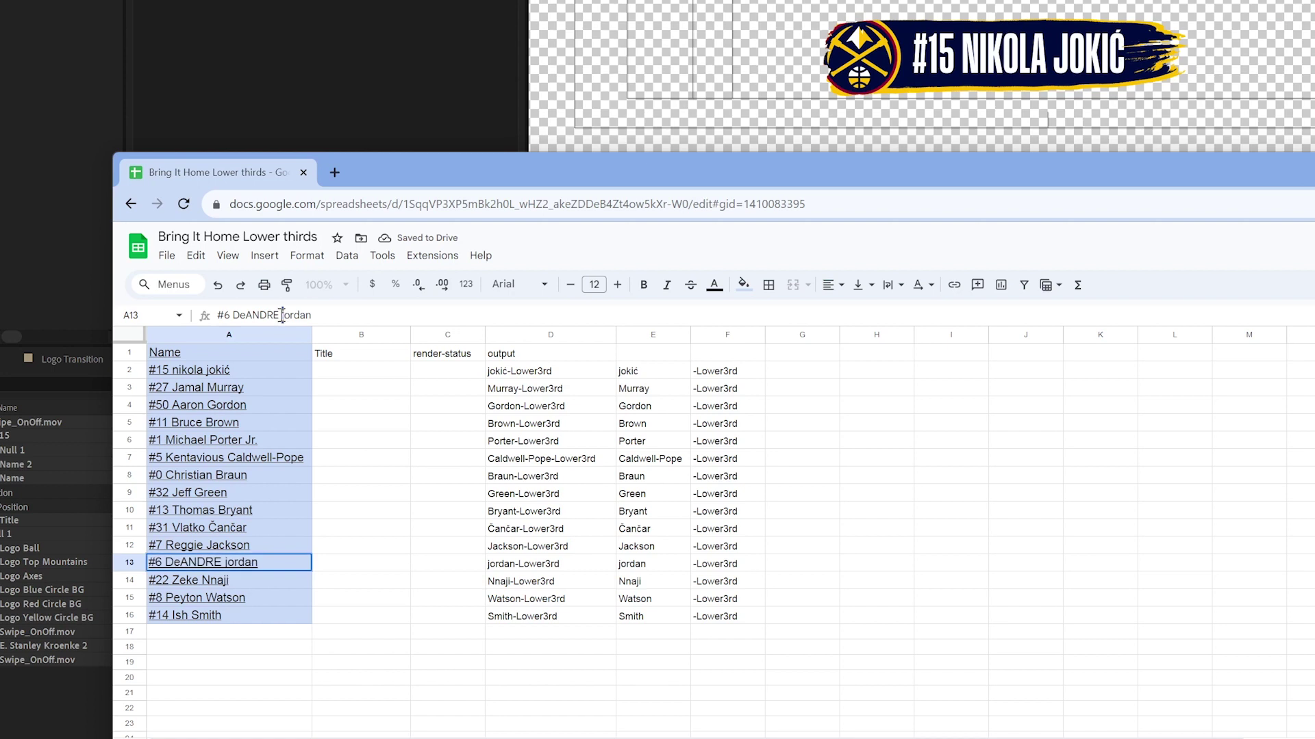
key("Delete")
type("J")
key("Return")
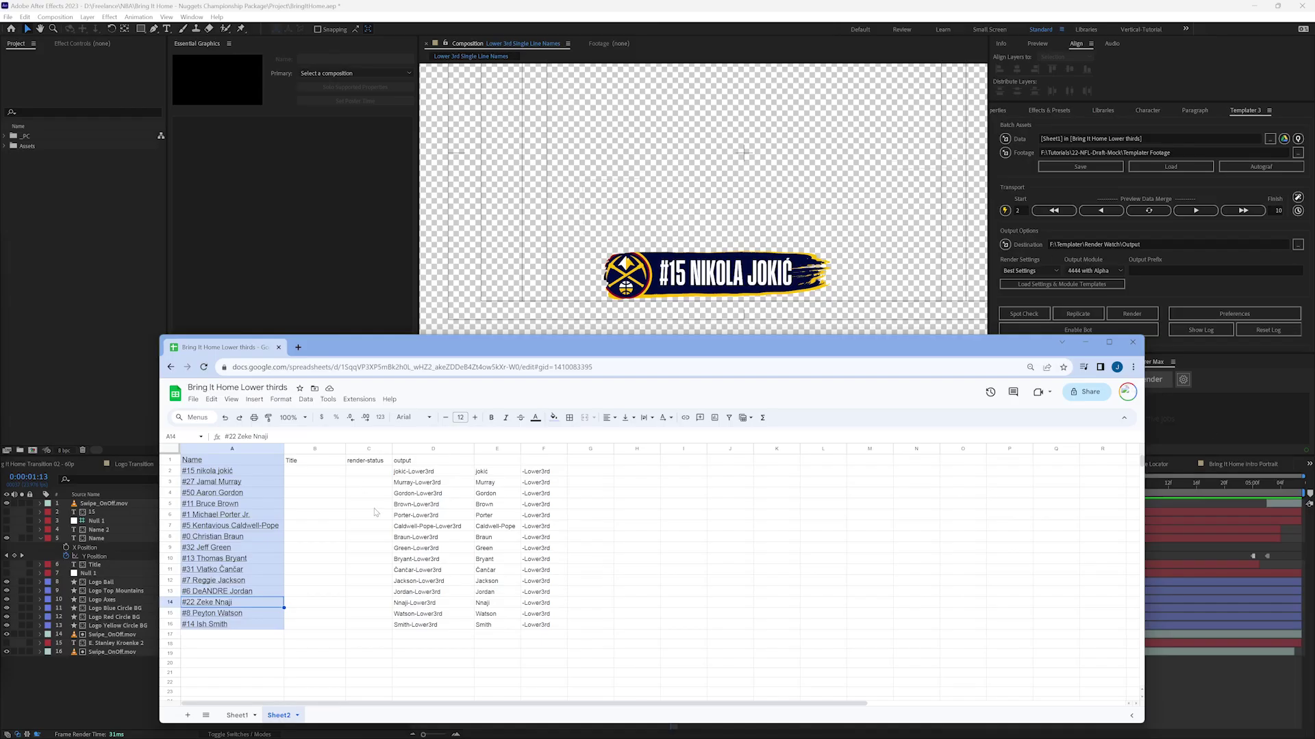
Enter 'ready' in C2 and fill it down through C16 for every player row
left_click(372, 472)
type("f")
key("Return")
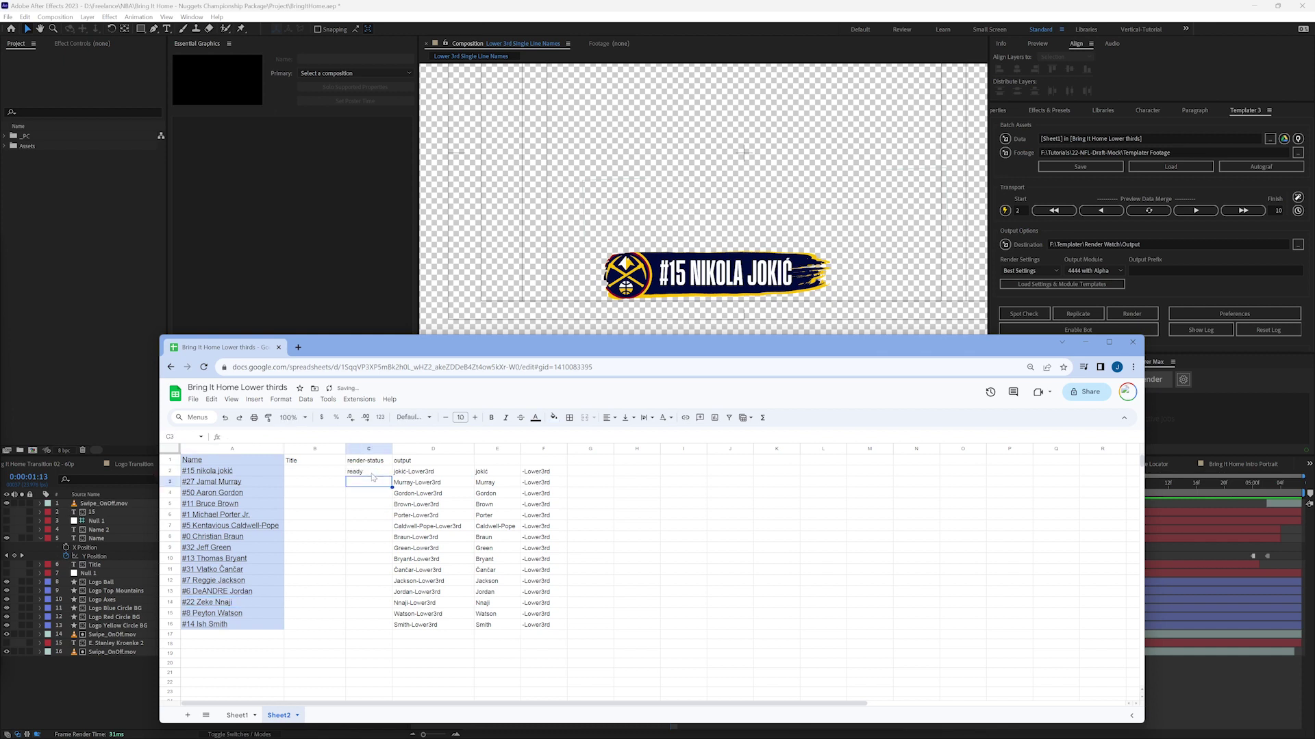
left_click(372, 474)
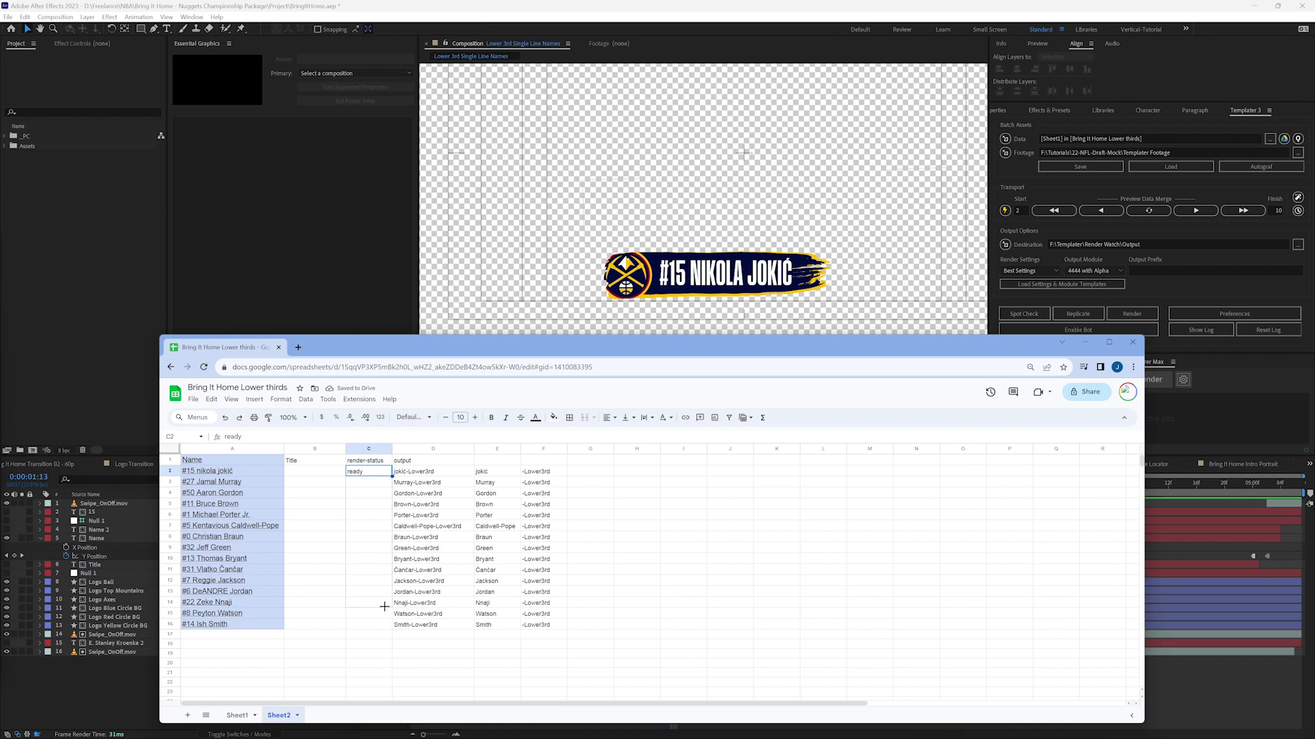
left_click_drag(383, 628, 383, 629)
left_click(363, 472)
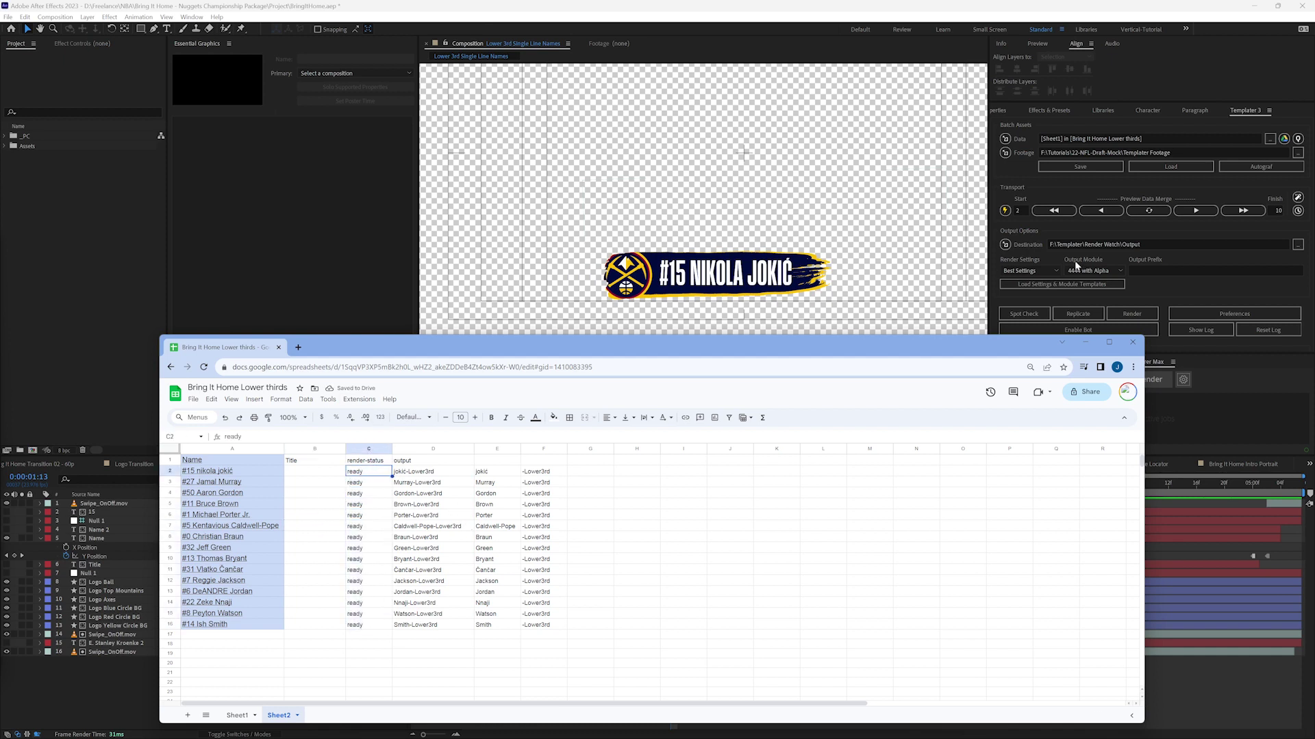
Shrink and reposition the browser window, then bring After Effects to the front
left_click_drag(906, 334, 768, 279)
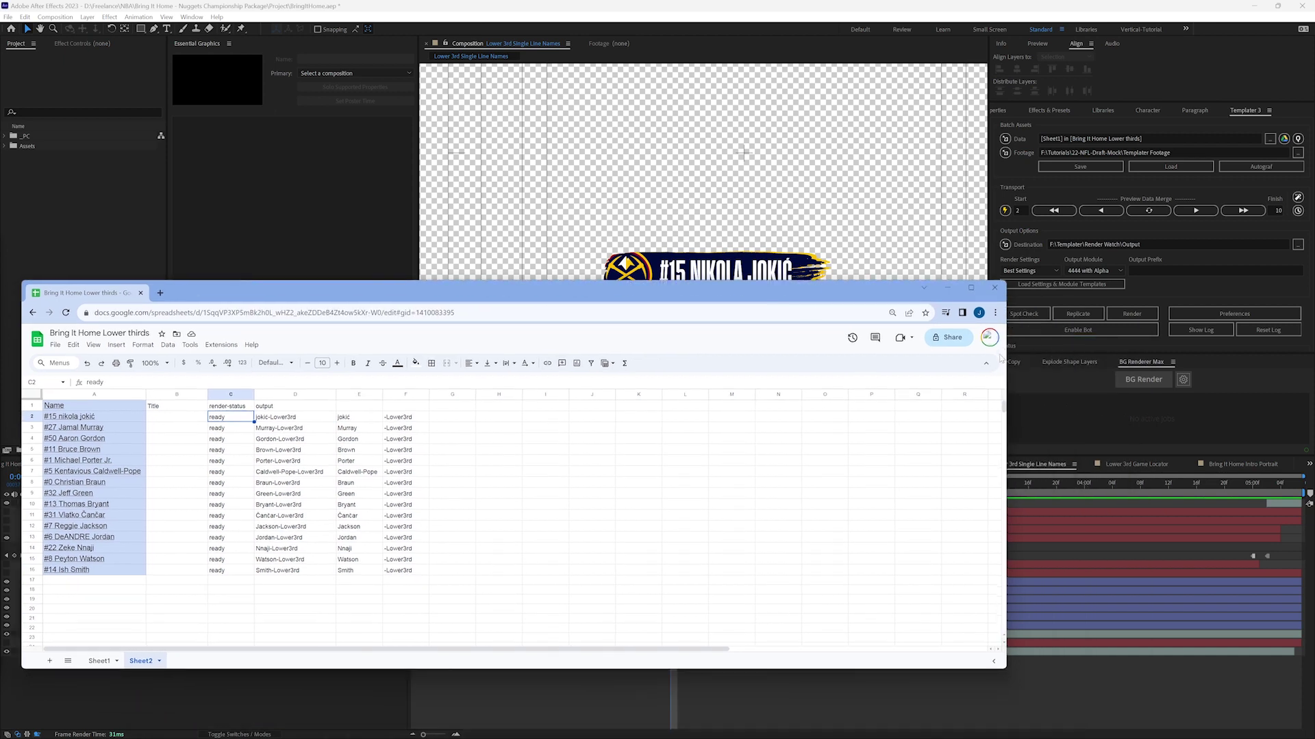
left_click_drag(1006, 351, 879, 351)
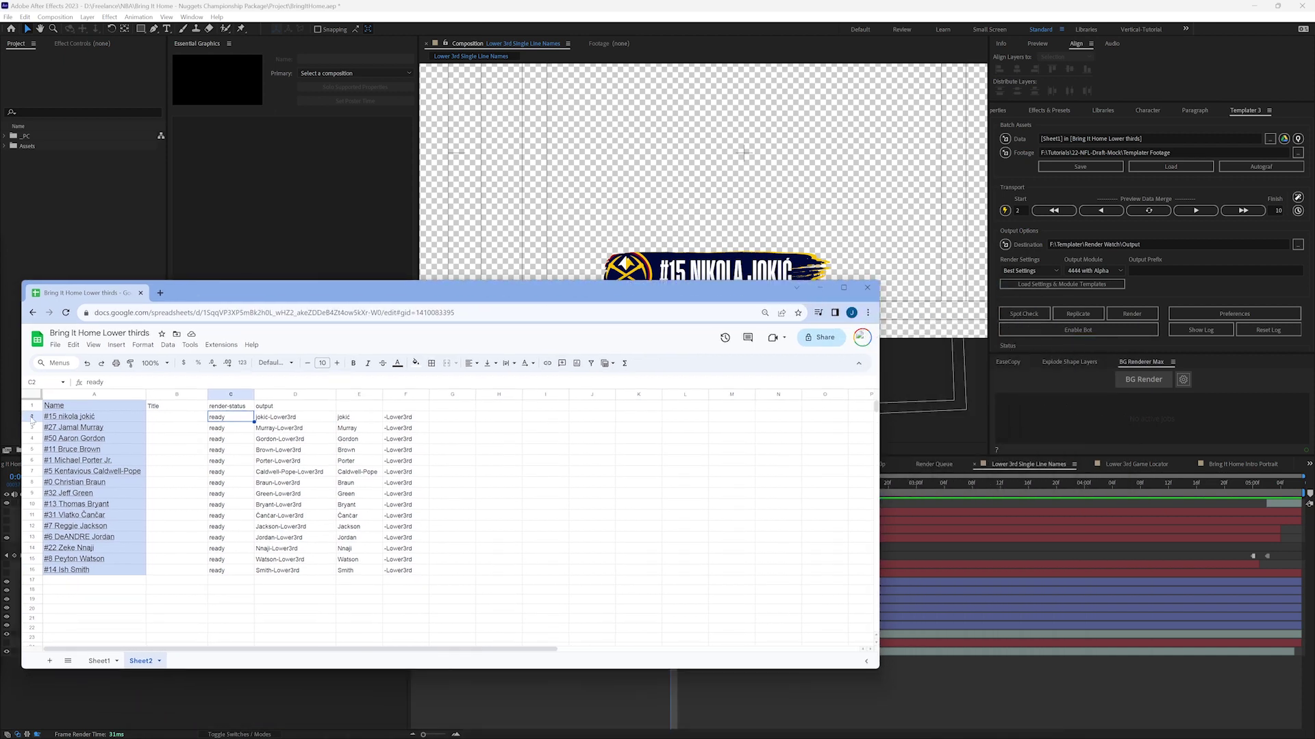
left_click_drag(193, 281, 238, 265)
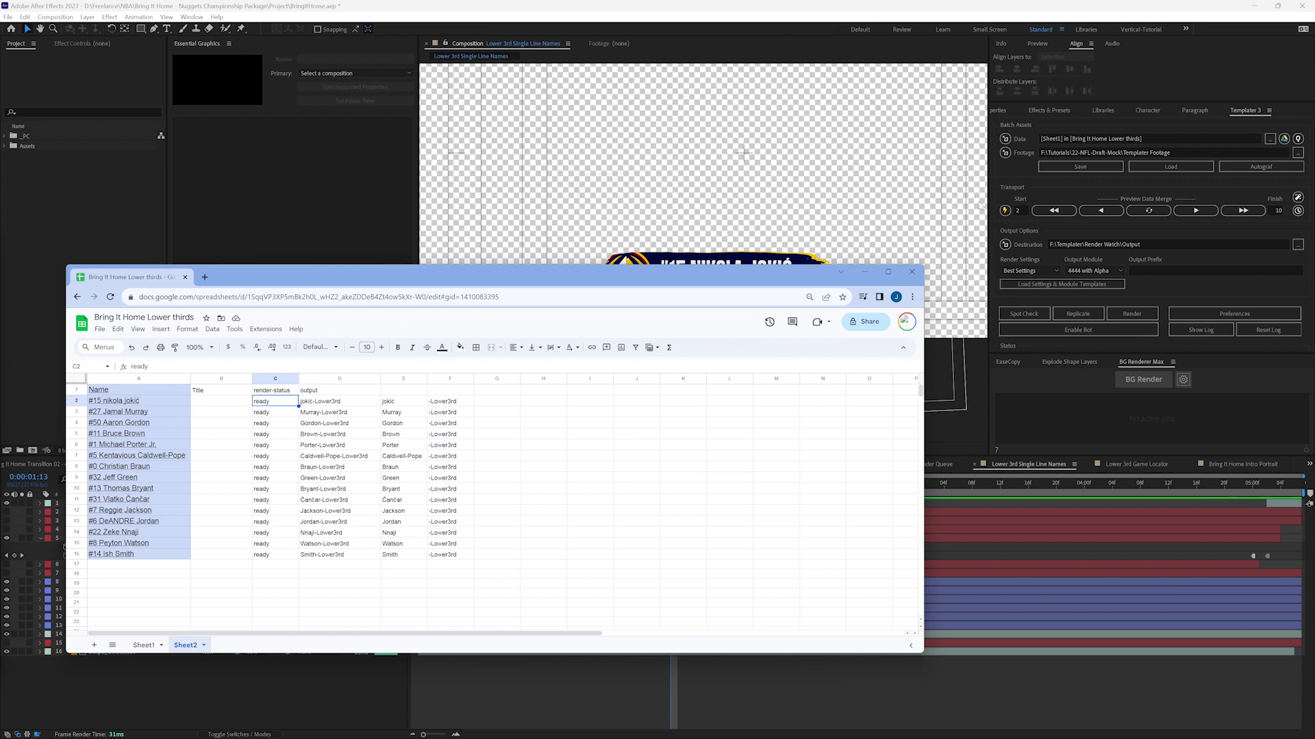
left_click(1017, 211)
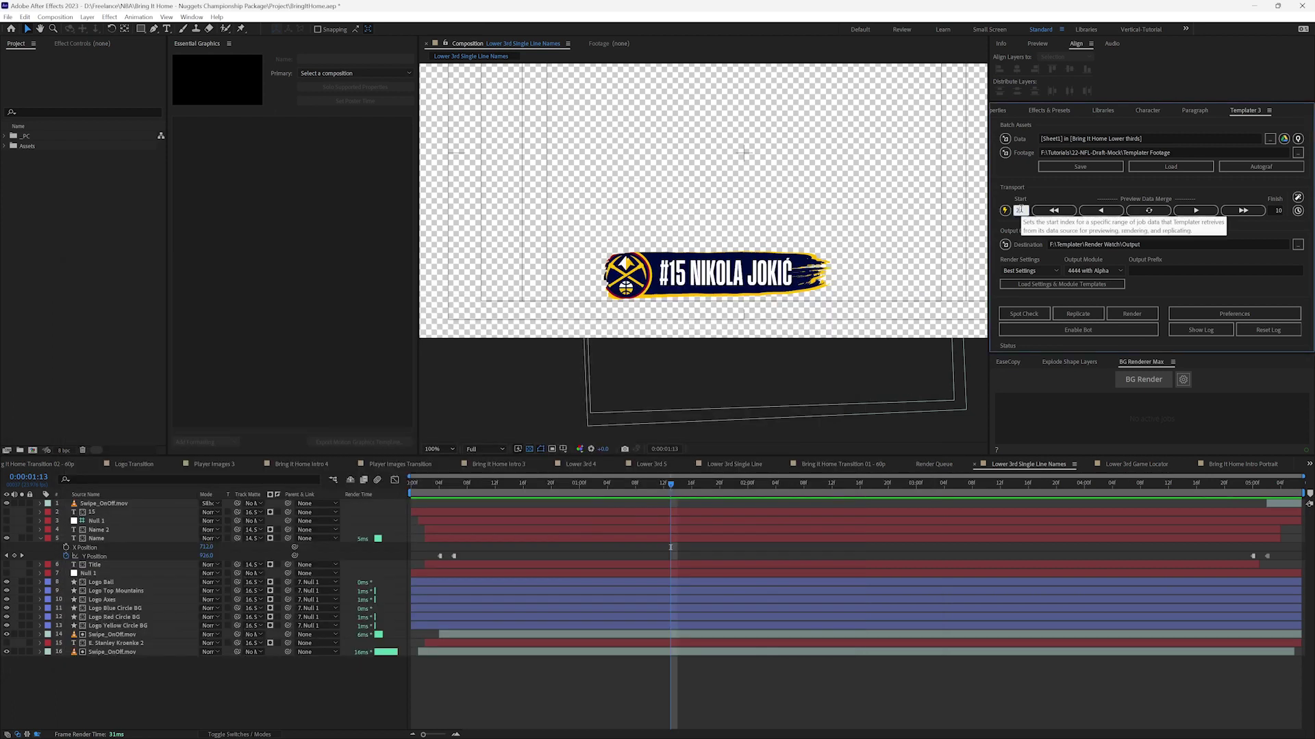
Set Templater's finish row to 16, render rows 2–16, and review output names D2:D16
left_click(1277, 210)
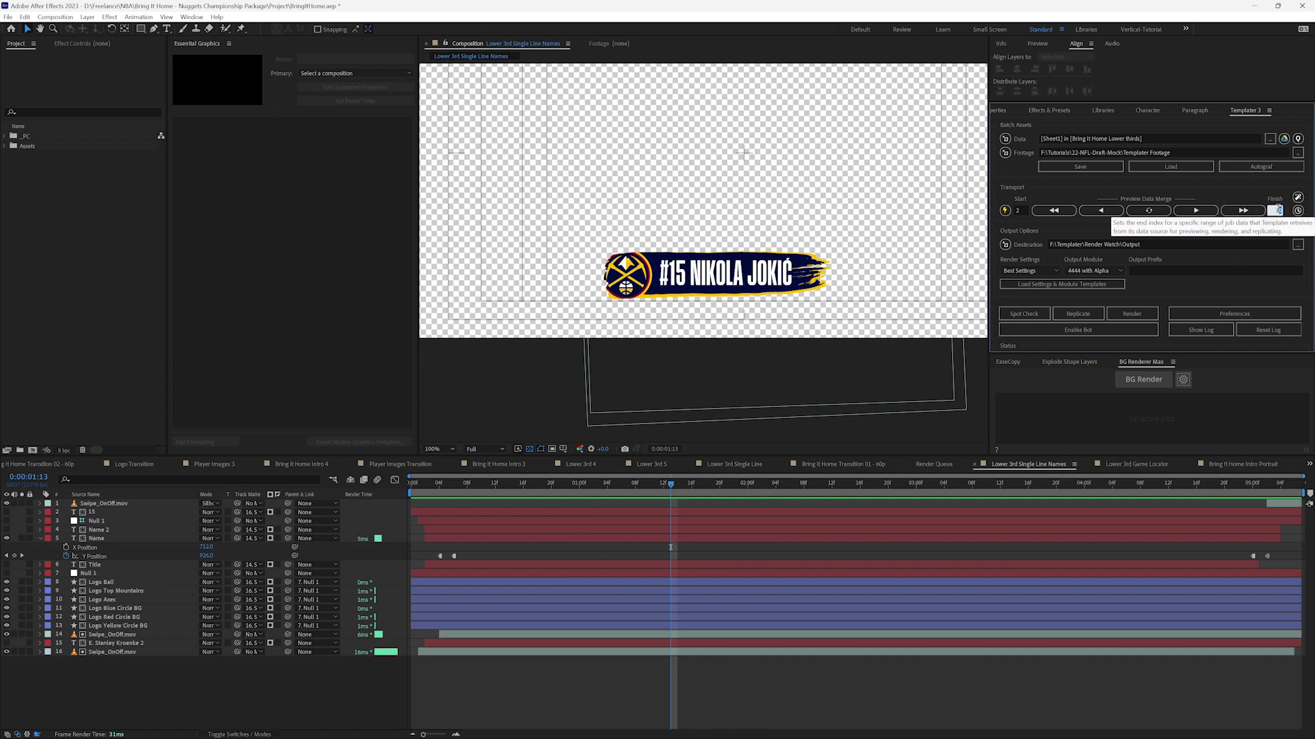
type("16")
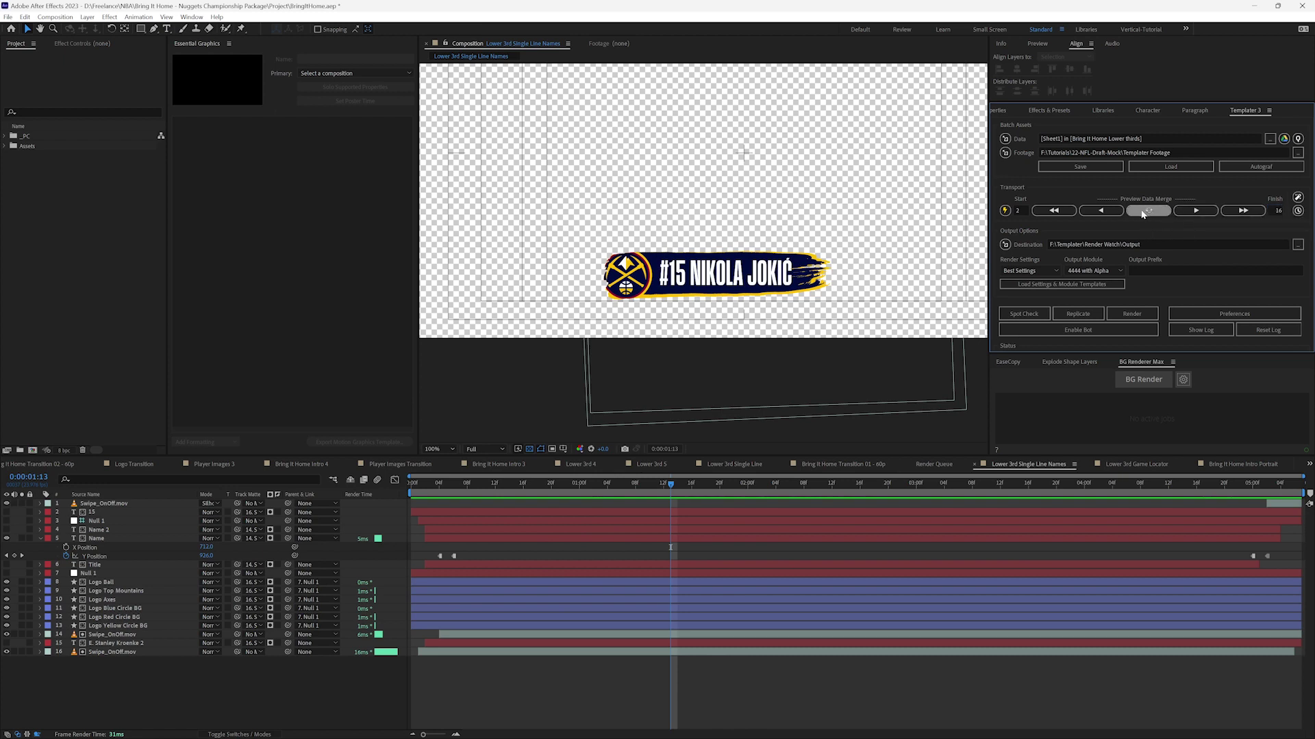
left_click(1139, 314)
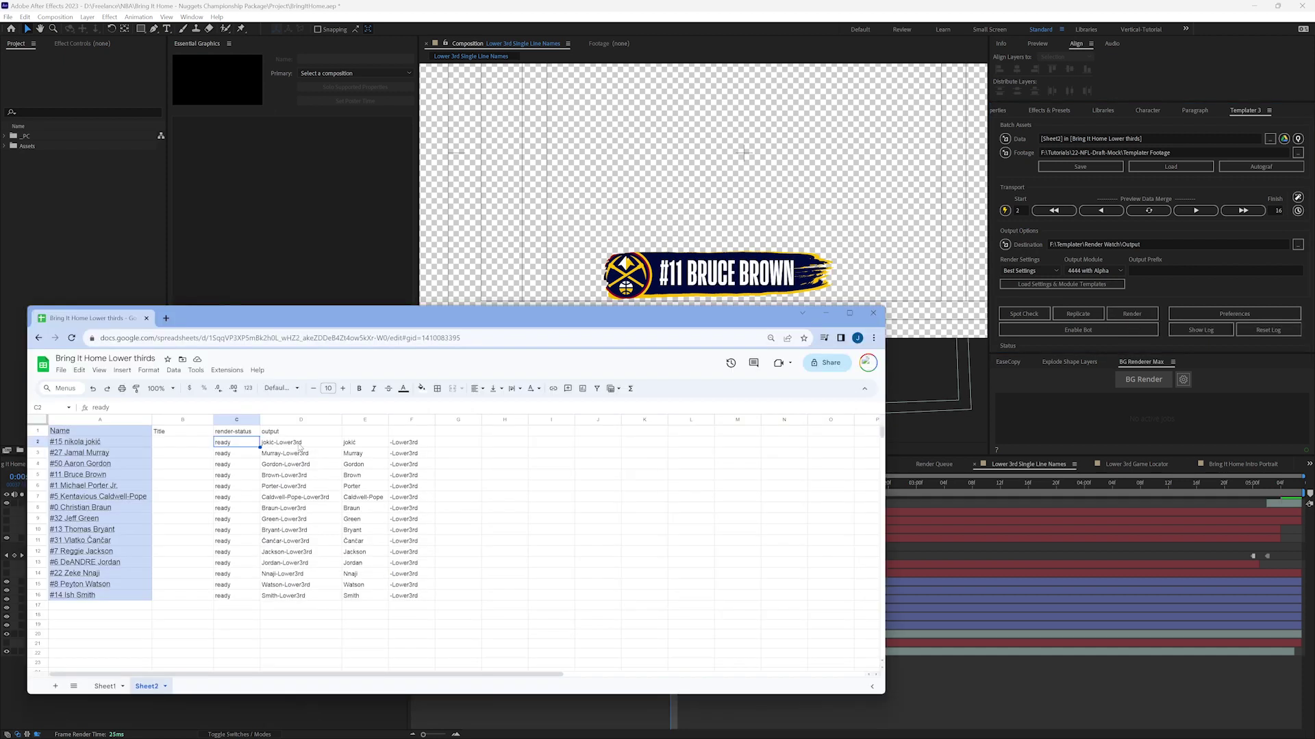
left_click_drag(299, 449, 290, 599)
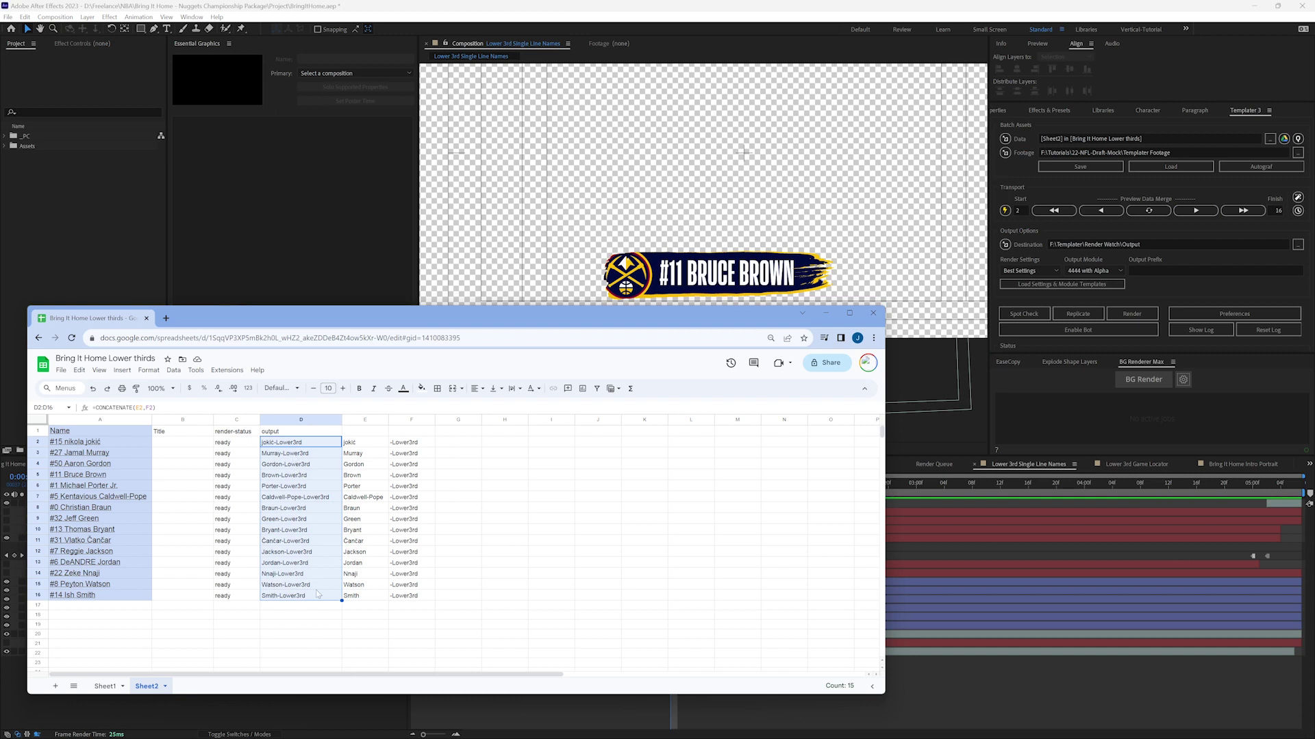
left_click(334, 608)
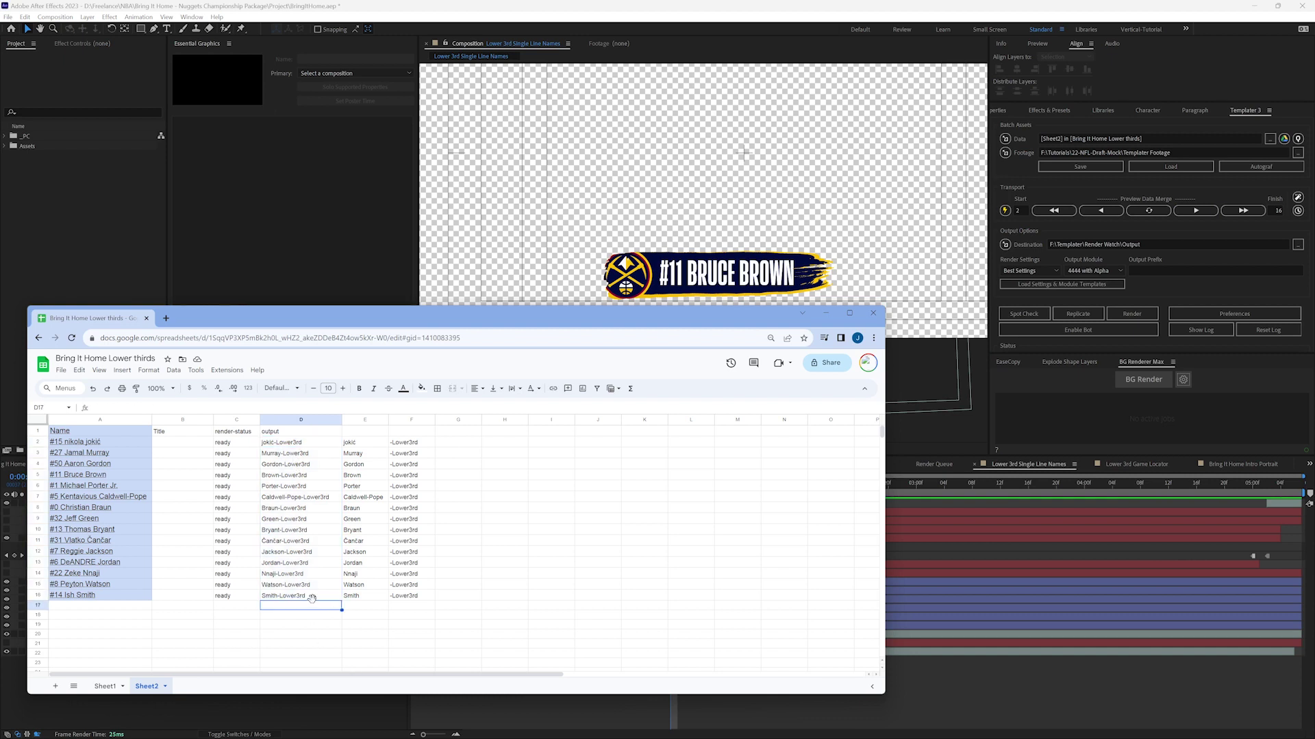